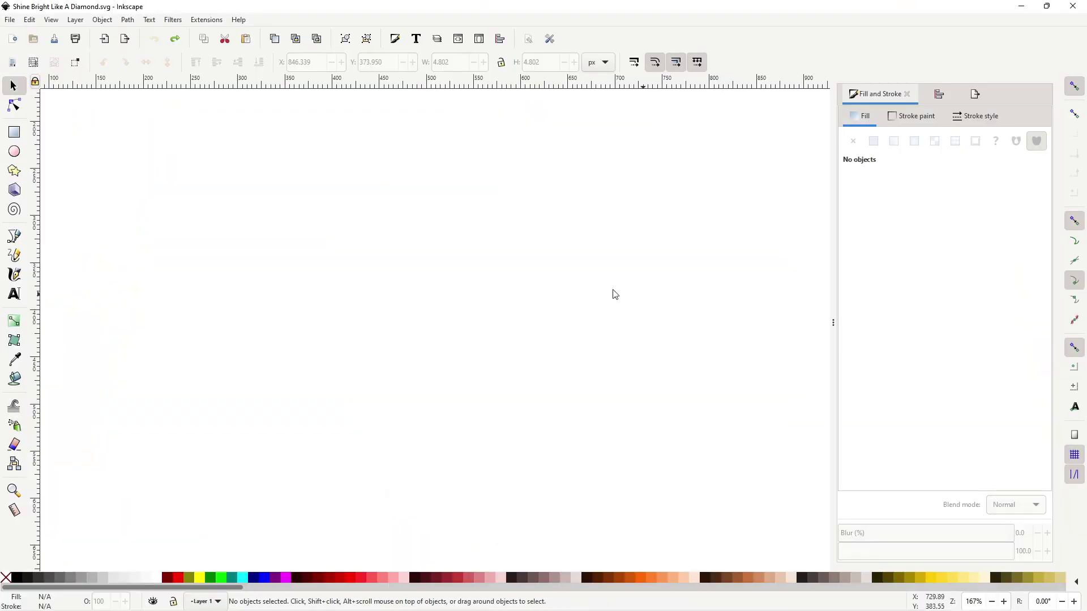
Step: Draw a black four-corner star and pull its inner handle in for long, thin spikes
click(14, 172)
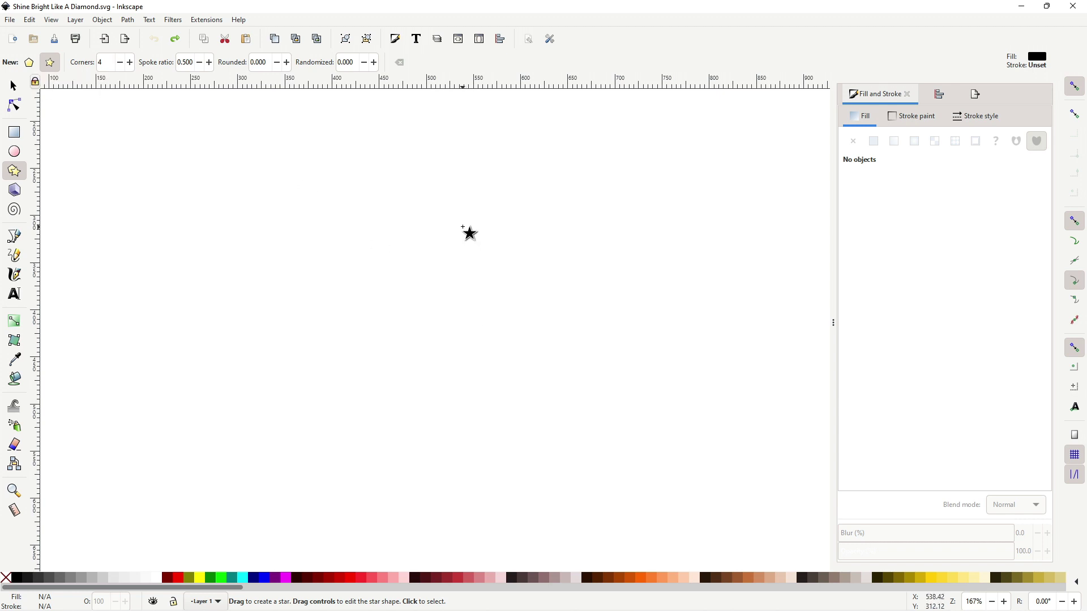
drag(477, 244, 478, 359)
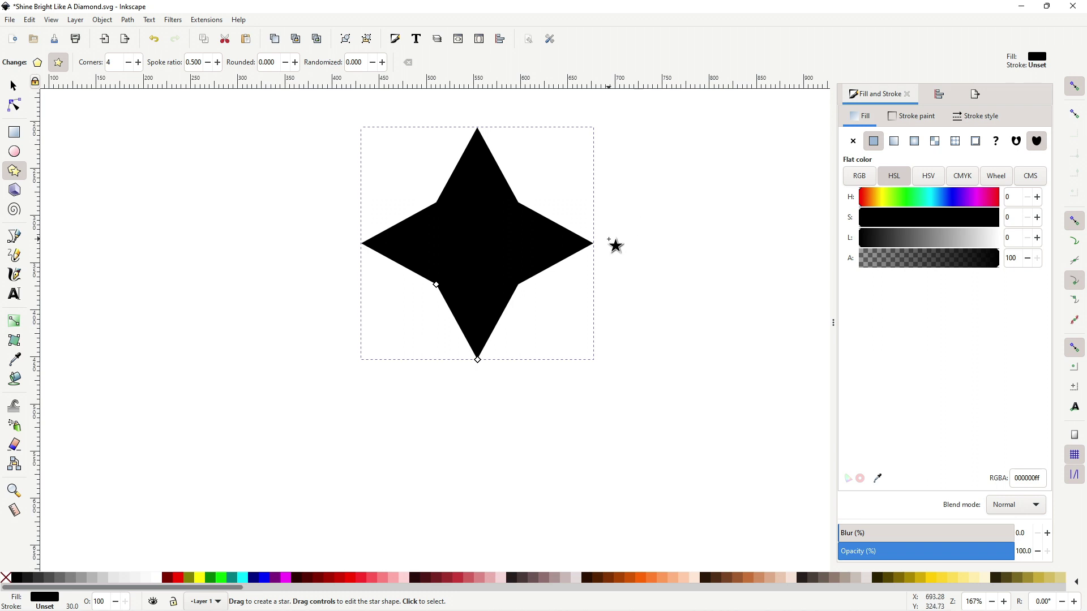
drag(439, 287, 465, 255)
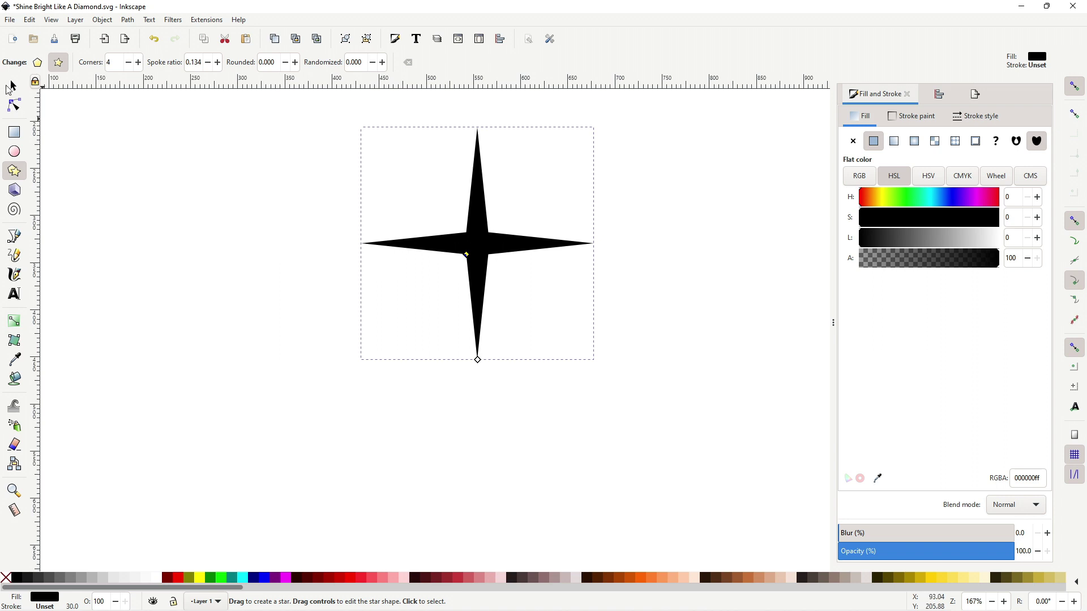
Step: Rotate a star copy 45° onto the diagonals, shrink it, and select both stars
click(14, 86)
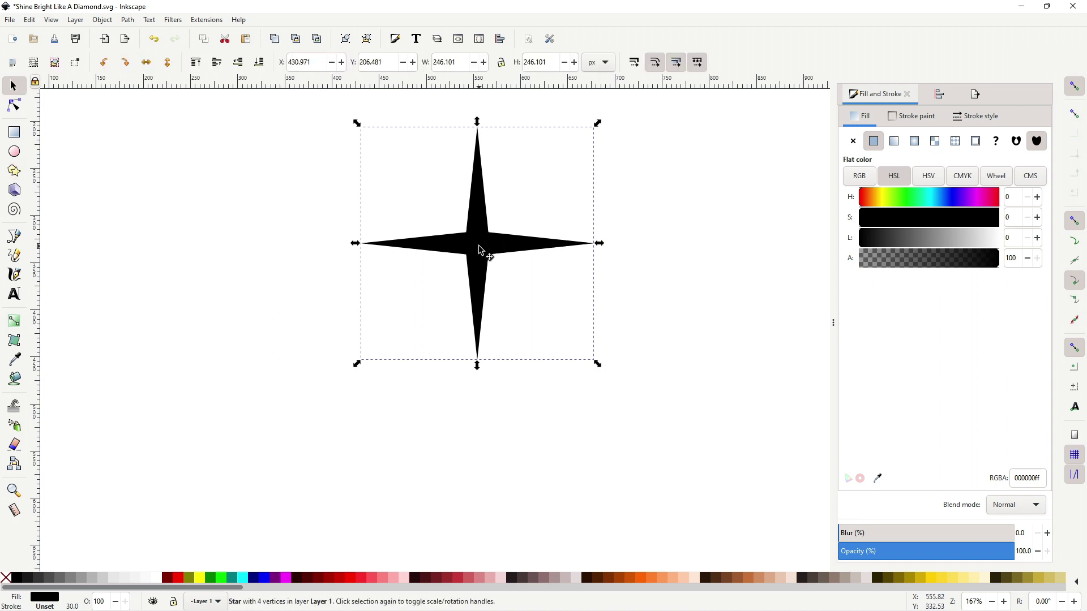
click(482, 251)
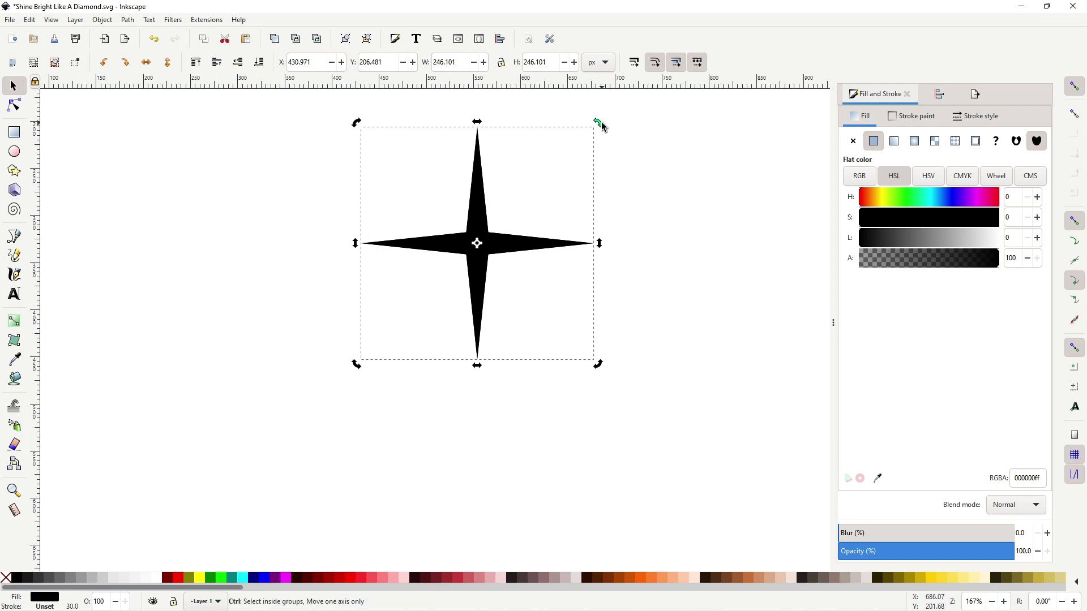
drag(600, 124, 495, 100)
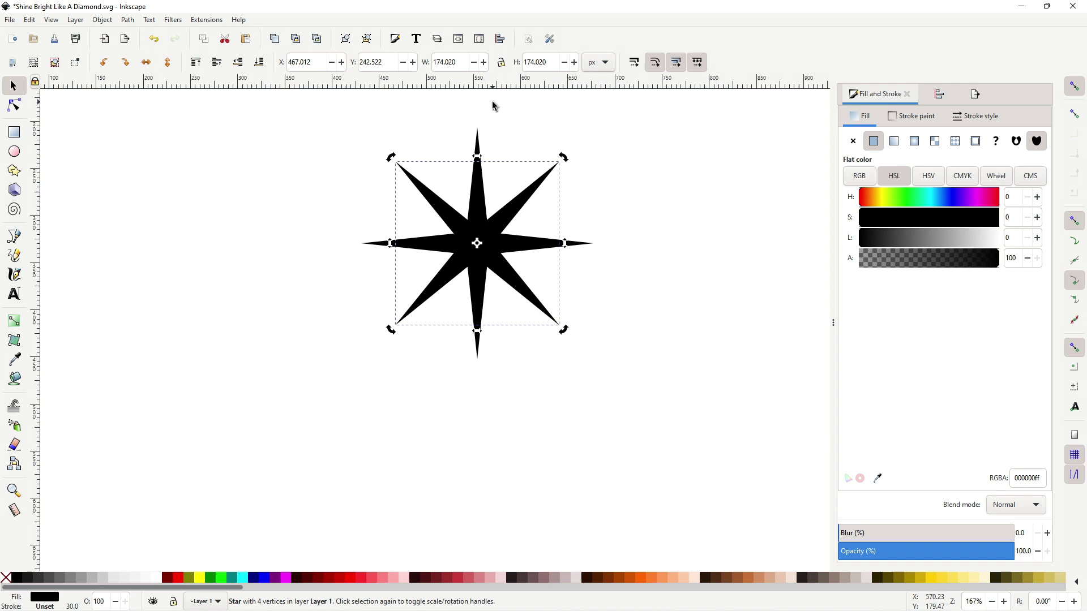
click(510, 213)
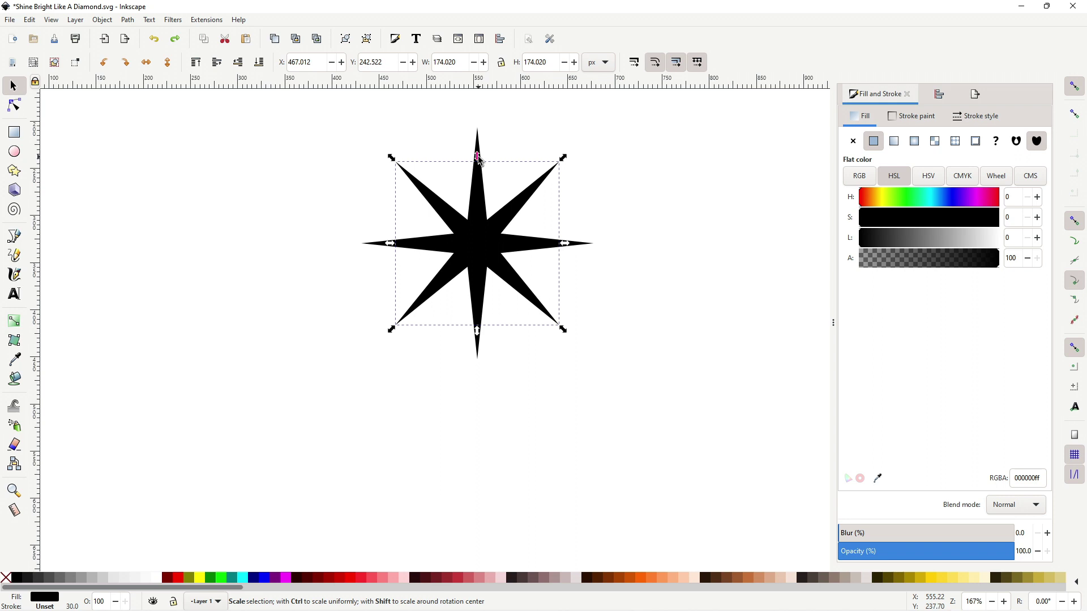
drag(478, 157, 479, 187)
mouse_move(654, 393)
mouse_down()
mouse_move(361, 193)
mouse_move(300, 130)
mouse_up()
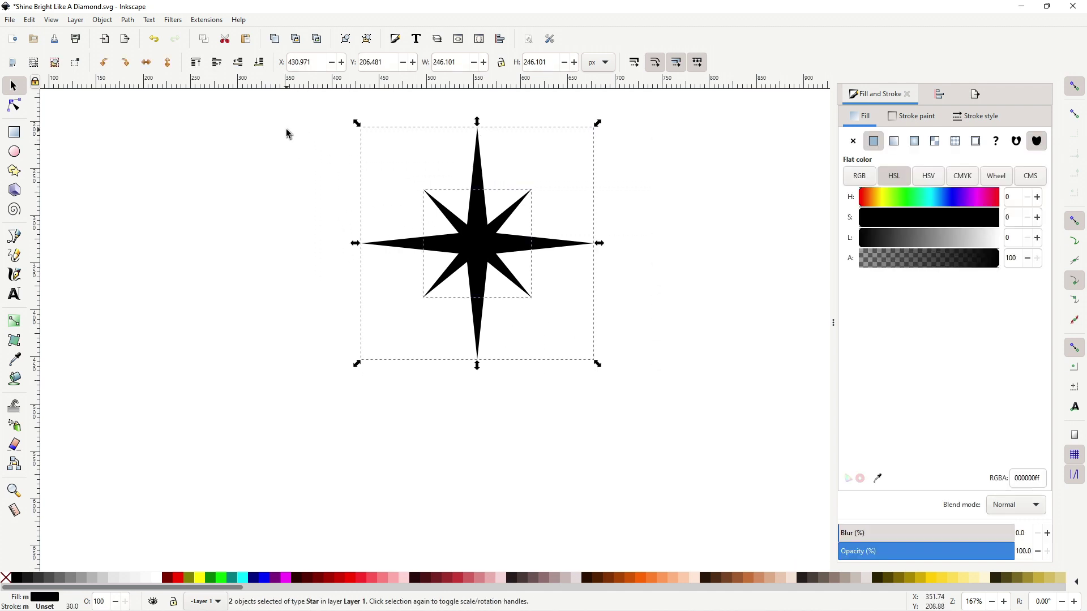
Step: Union the two stars with Path > Union and move the merged star down-left
click(126, 19)
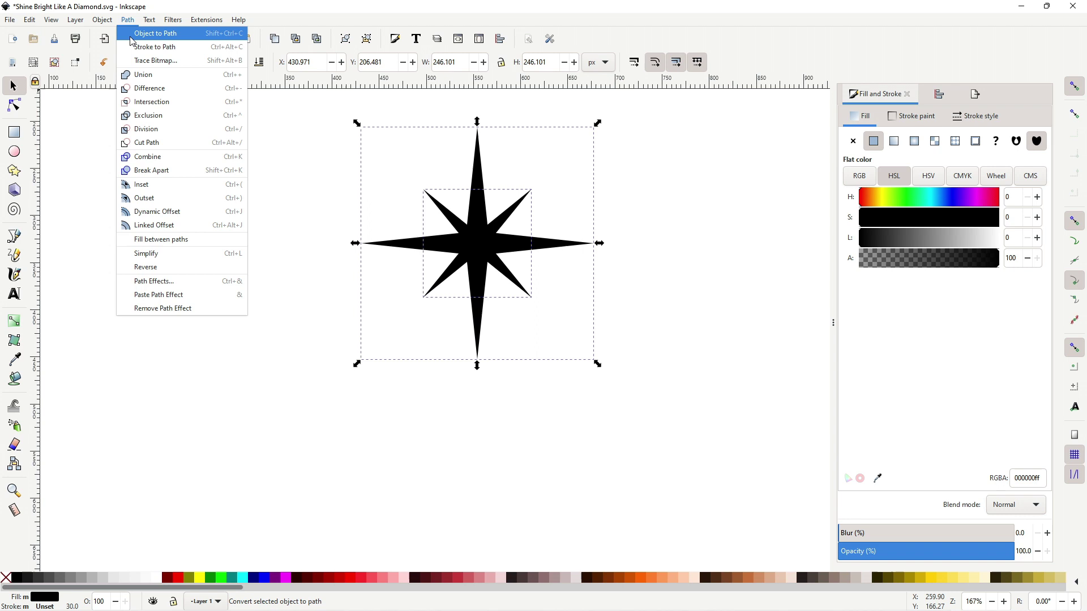
click(142, 76)
drag(487, 260, 453, 335)
scroll(513, 299, up, 3)
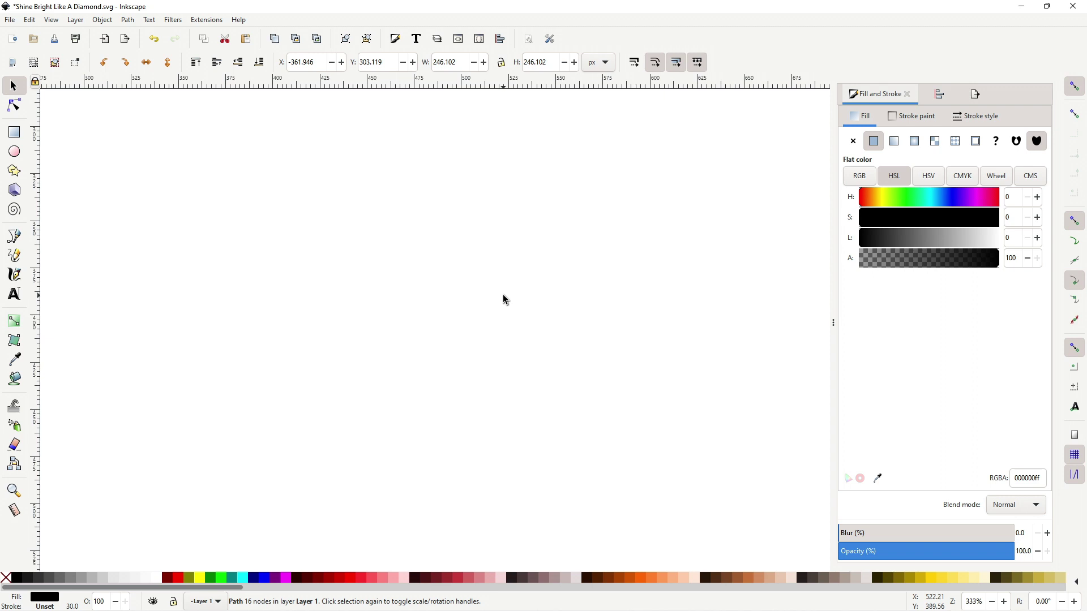
Step: Deselect the star and draw a straight diagonal line from upper-left to lower-right with the Bezier pen
key(Escape)
key(b)
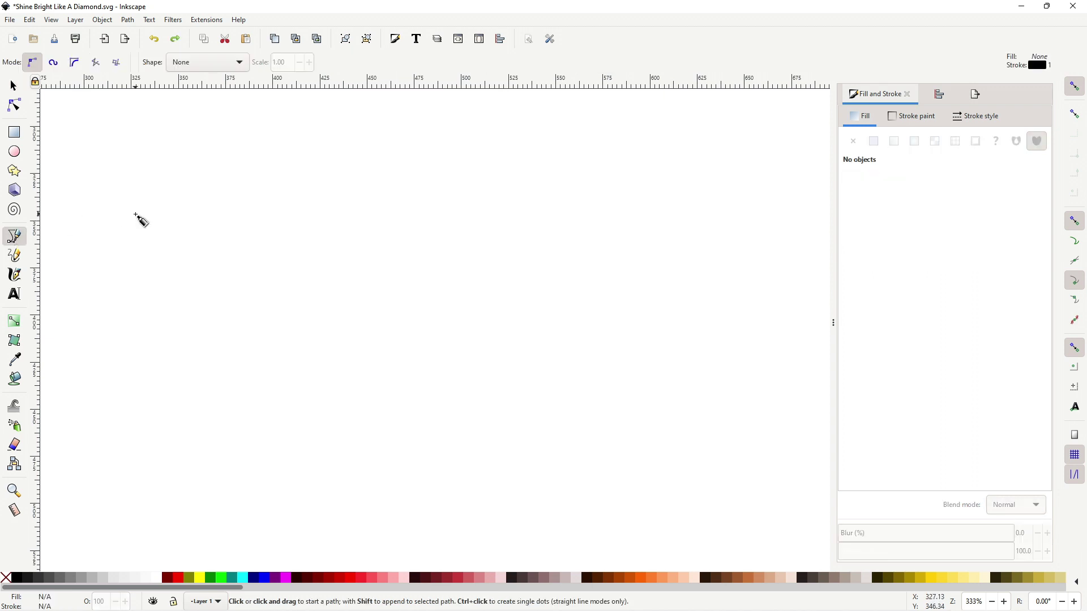
click(412, 167)
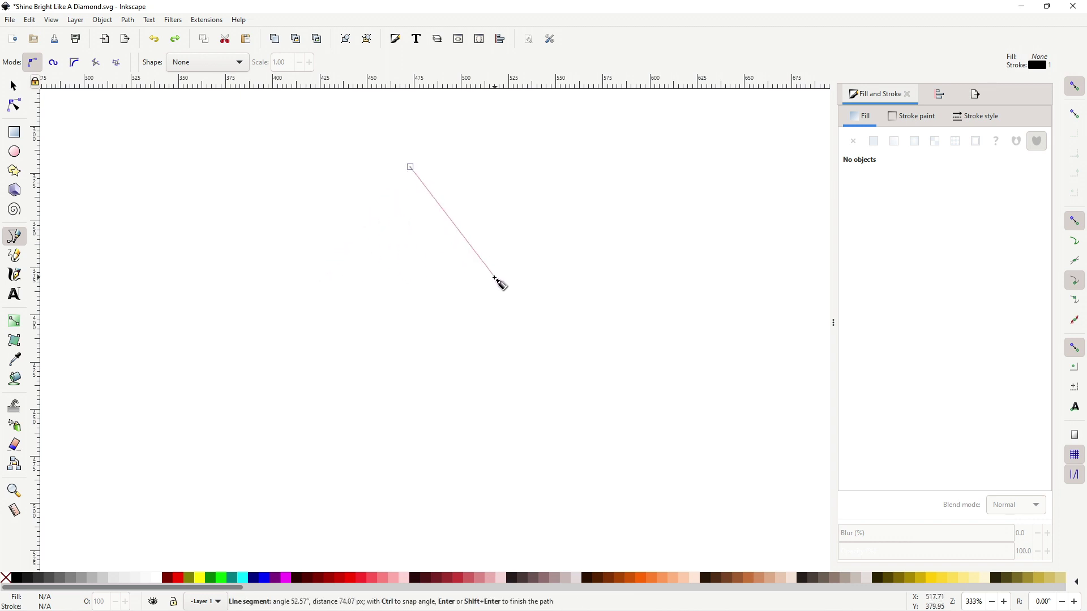
double_click(492, 276)
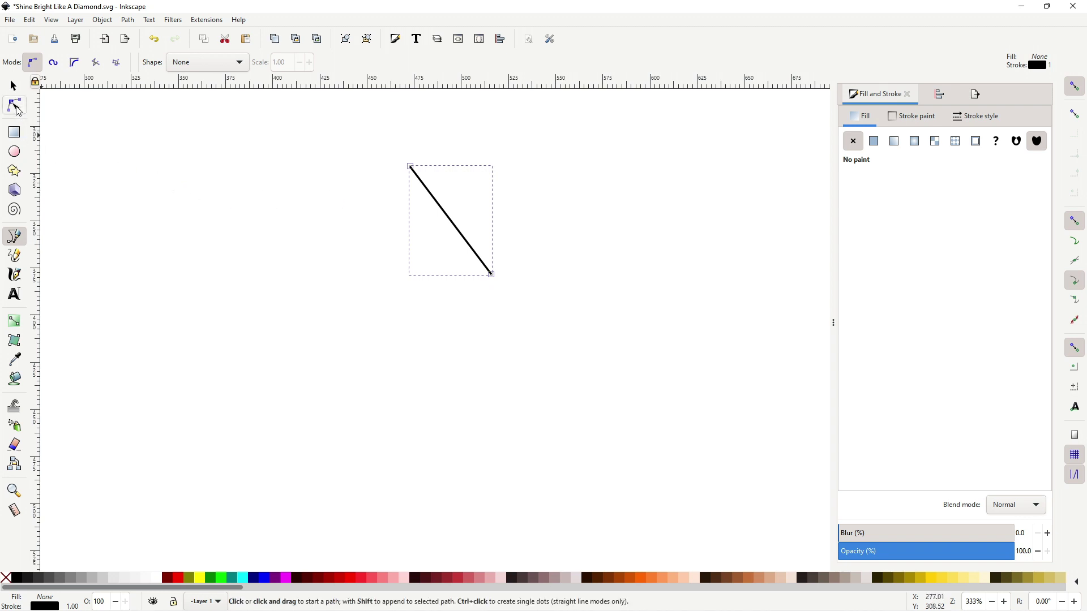
Step: Curve the line so it leaves the top node vertically and flattens horizontally at the bottom
click(14, 106)
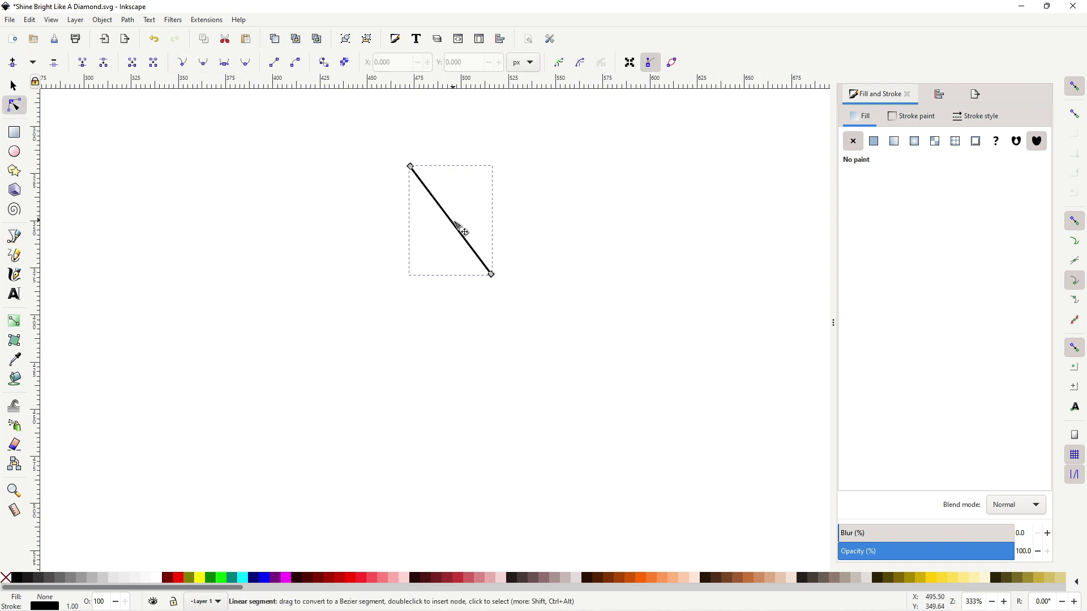
scroll(462, 232, up, 1)
drag(463, 231, 435, 256)
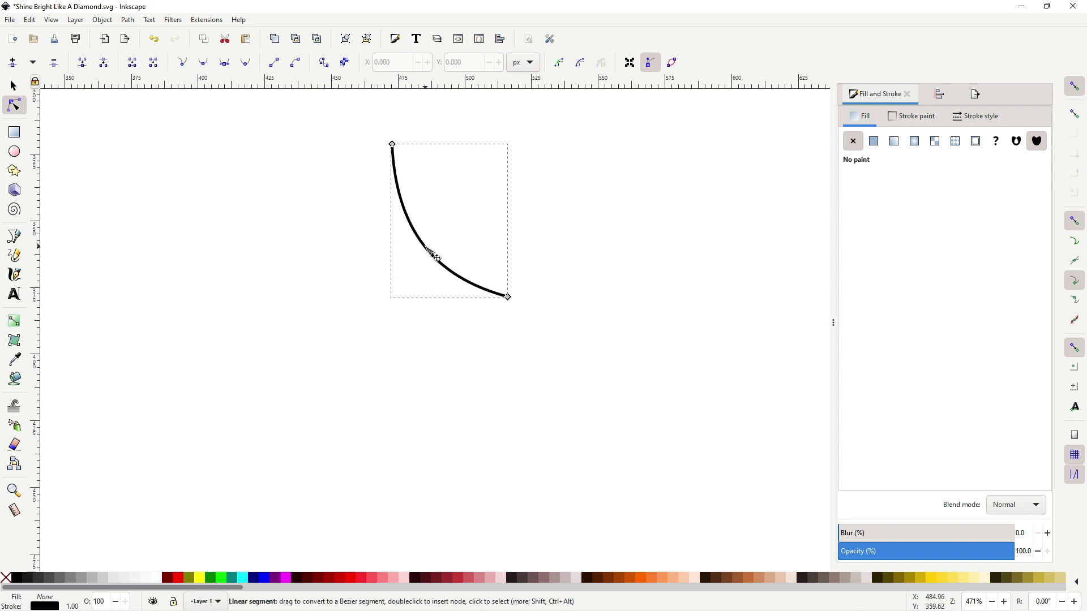
click(433, 248)
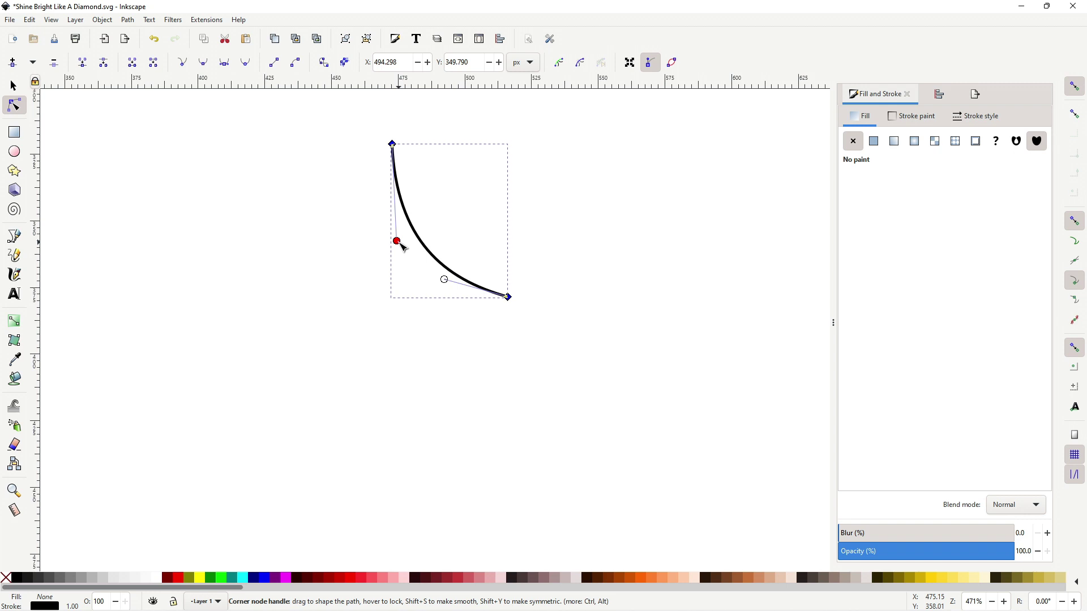
drag(398, 244, 398, 254)
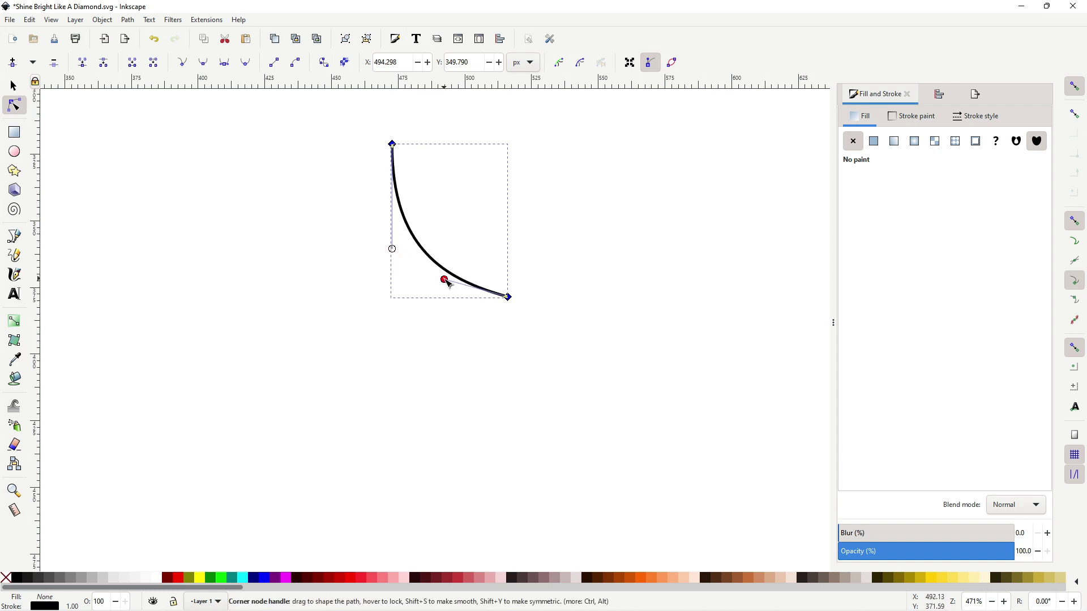
drag(445, 283, 450, 297)
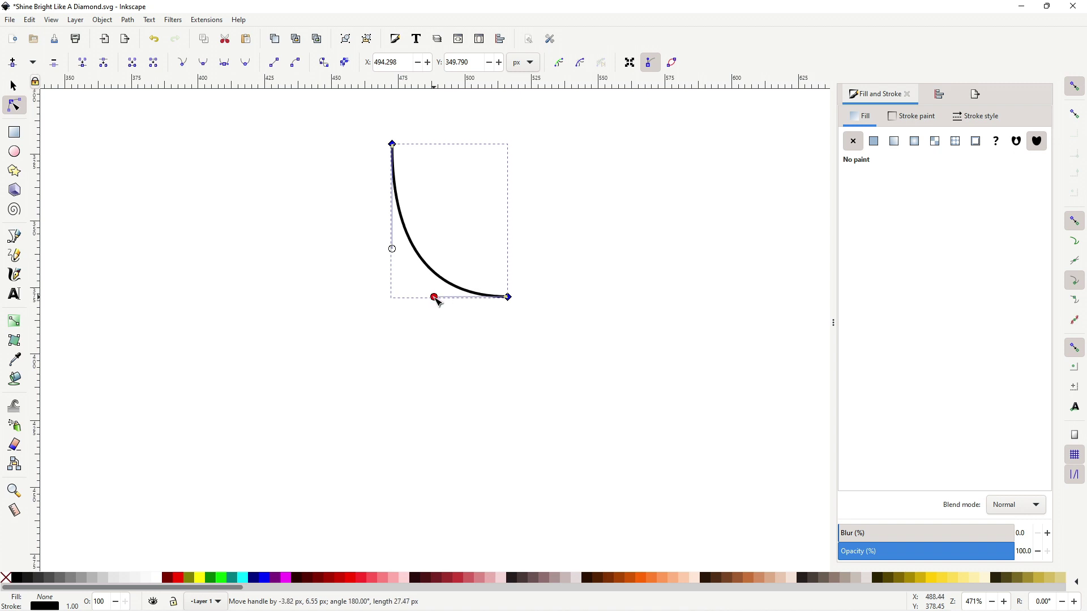
drag(452, 299, 446, 298)
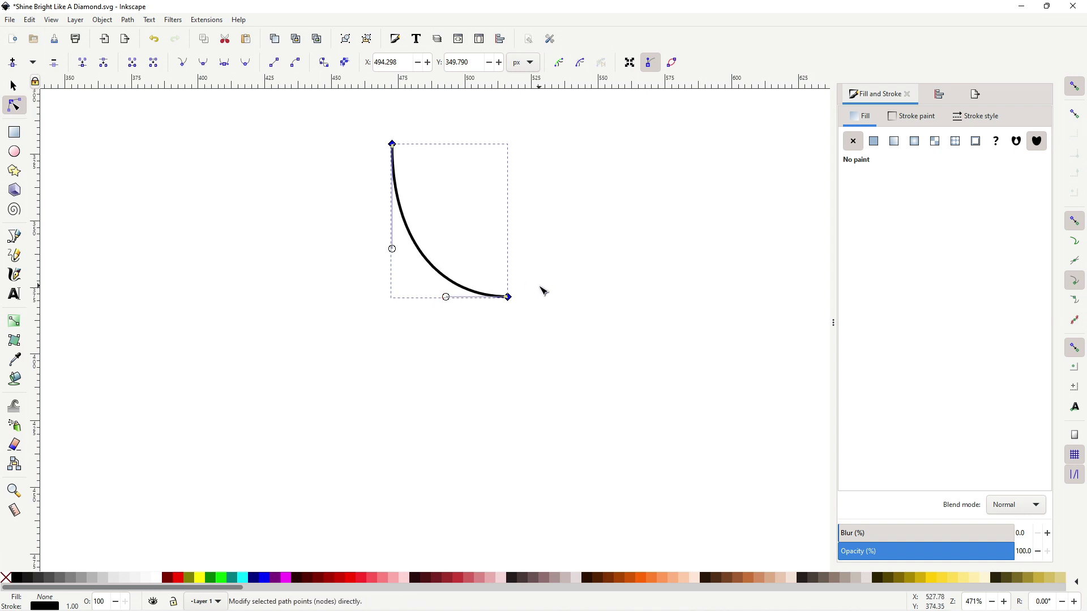
Step: Make a vertically flipped copy of the curve and turn on additional snapping options
click(13, 87)
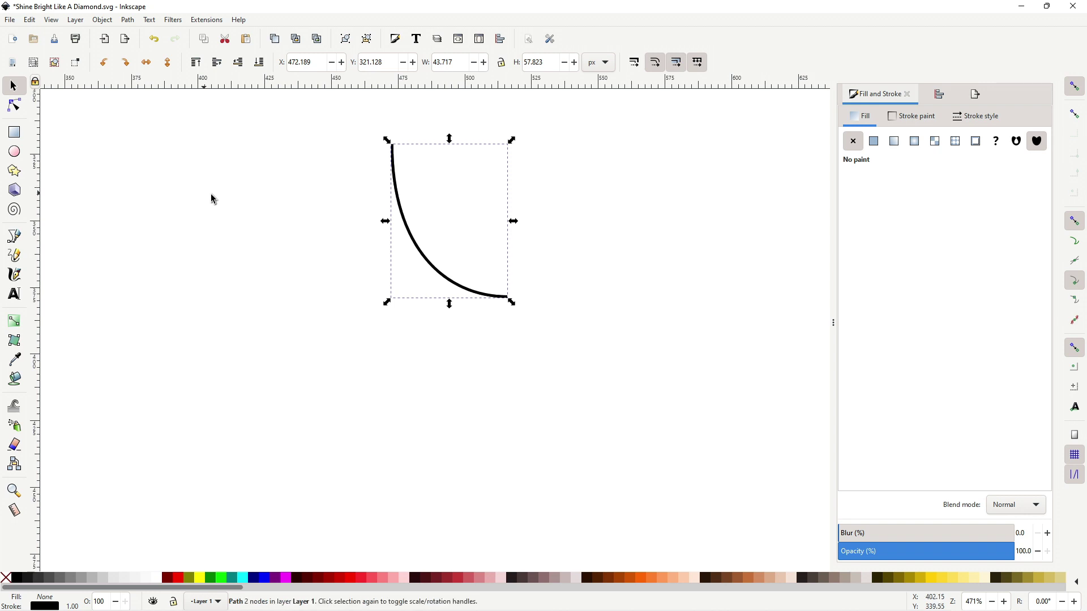
click(168, 62)
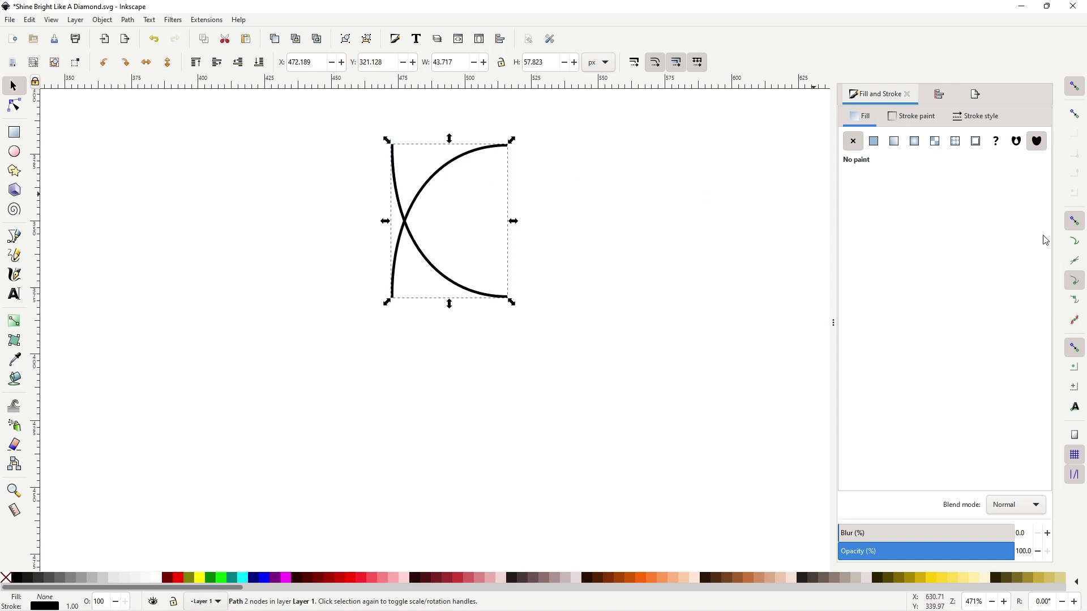
click(1074, 242)
click(1074, 261)
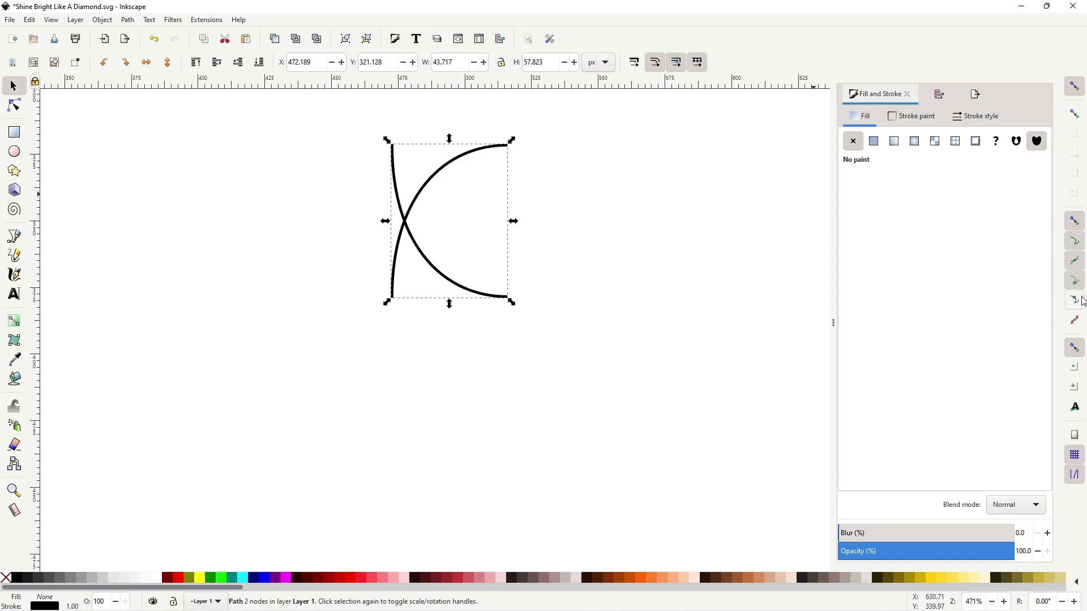
click(1074, 300)
click(1079, 321)
Step: Enable bounding-box snapping, snap the copy down so the tips meet, and select both curves
click(1075, 113)
click(1074, 134)
click(1074, 154)
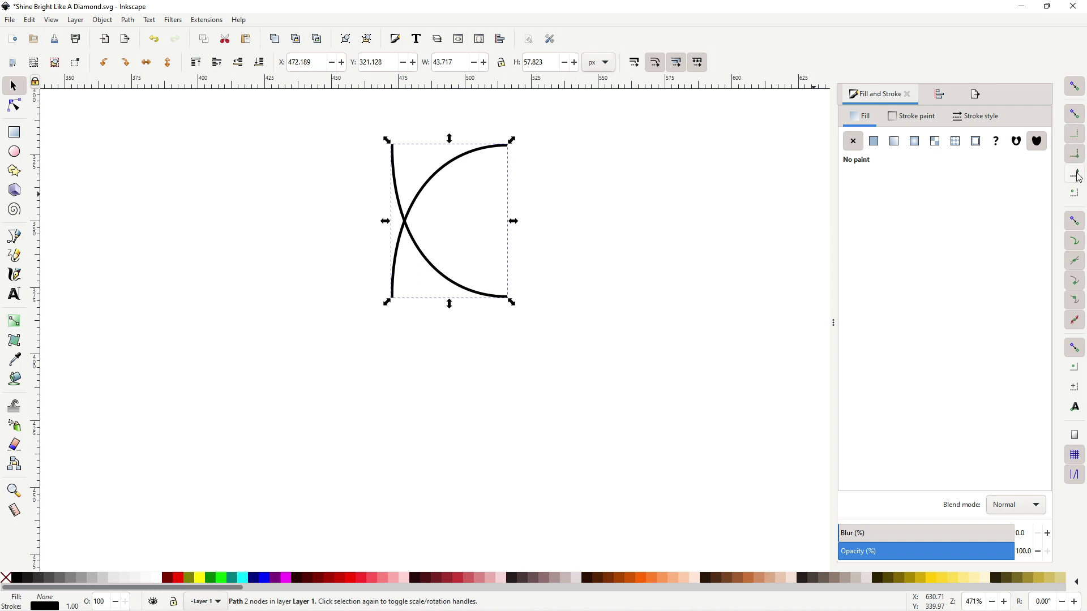
click(1073, 174)
click(1076, 193)
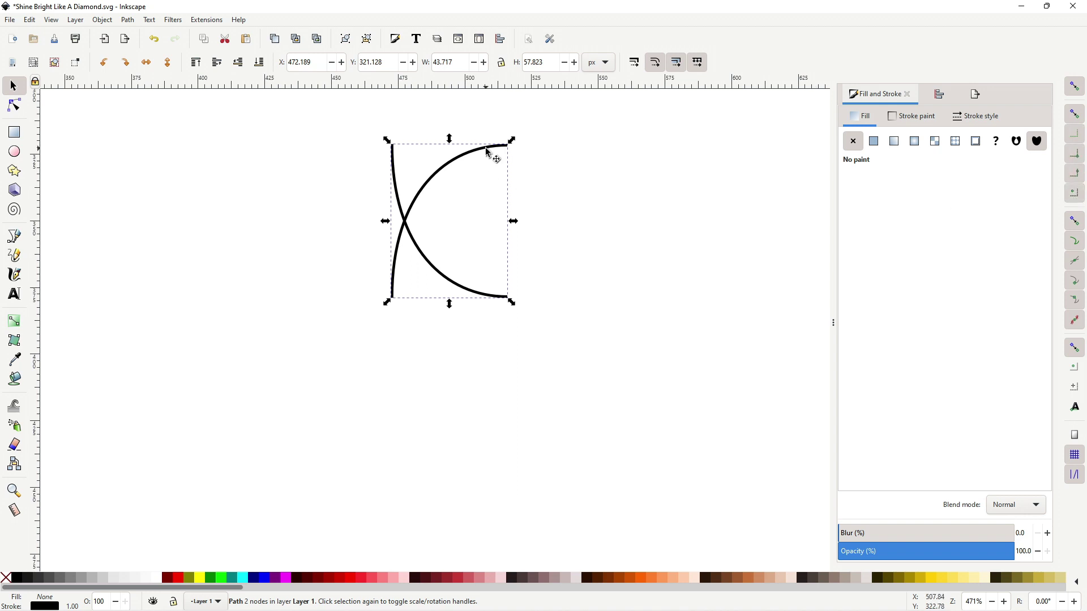
drag(486, 154, 520, 291)
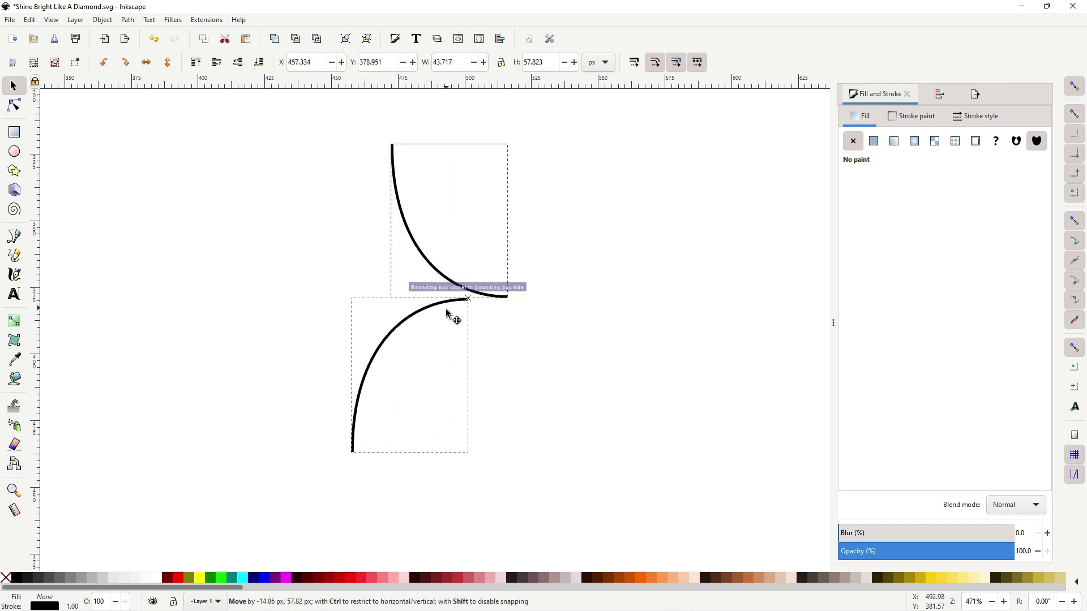
scroll(518, 284, up, 2)
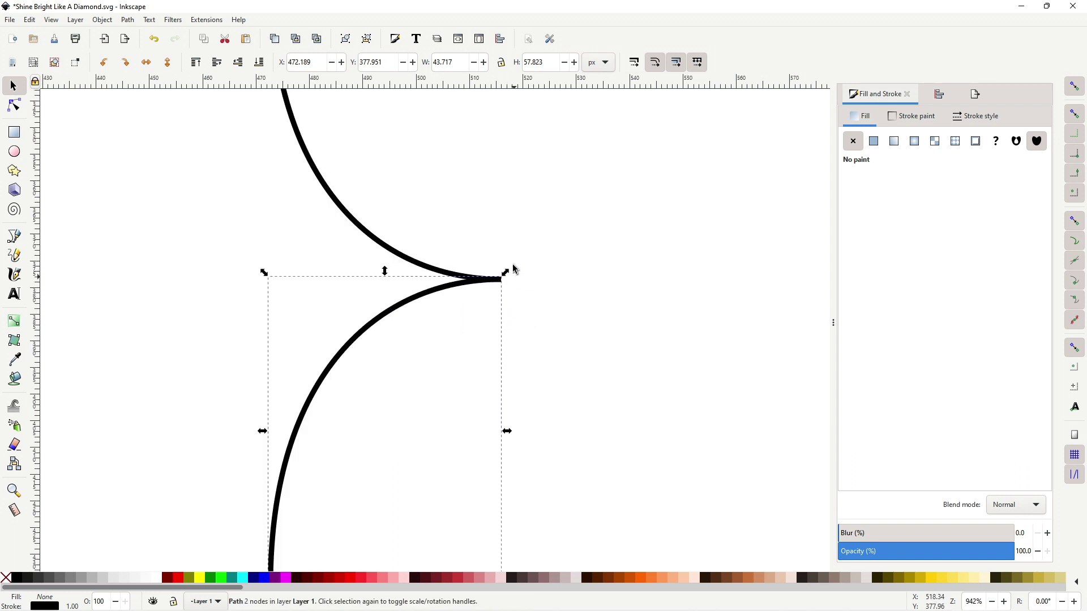
scroll(501, 242, down, 2)
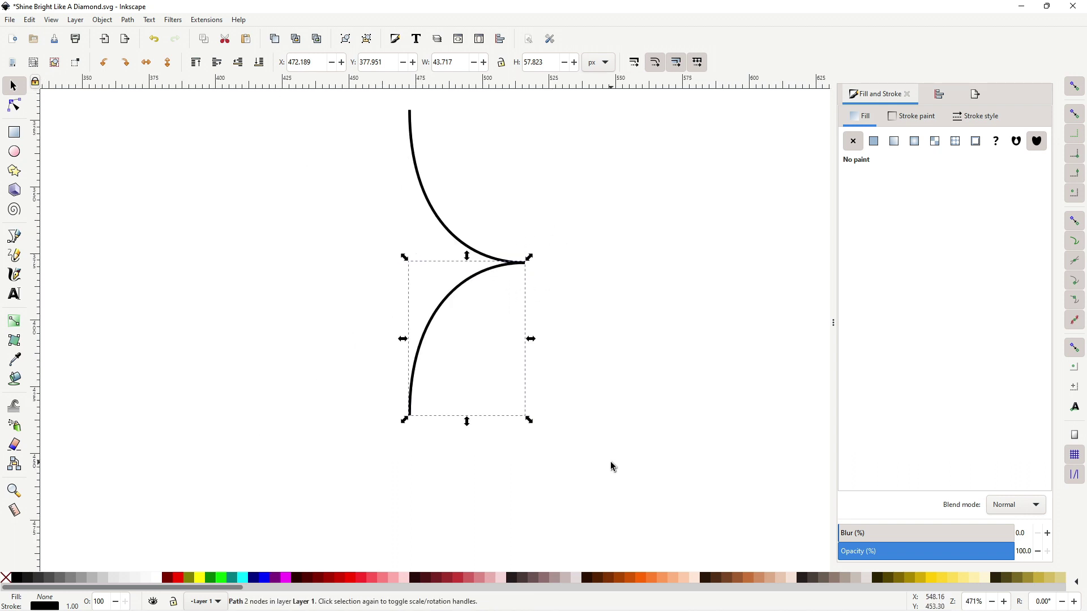
scroll(612, 466, up, 1)
drag(599, 481, 258, 122)
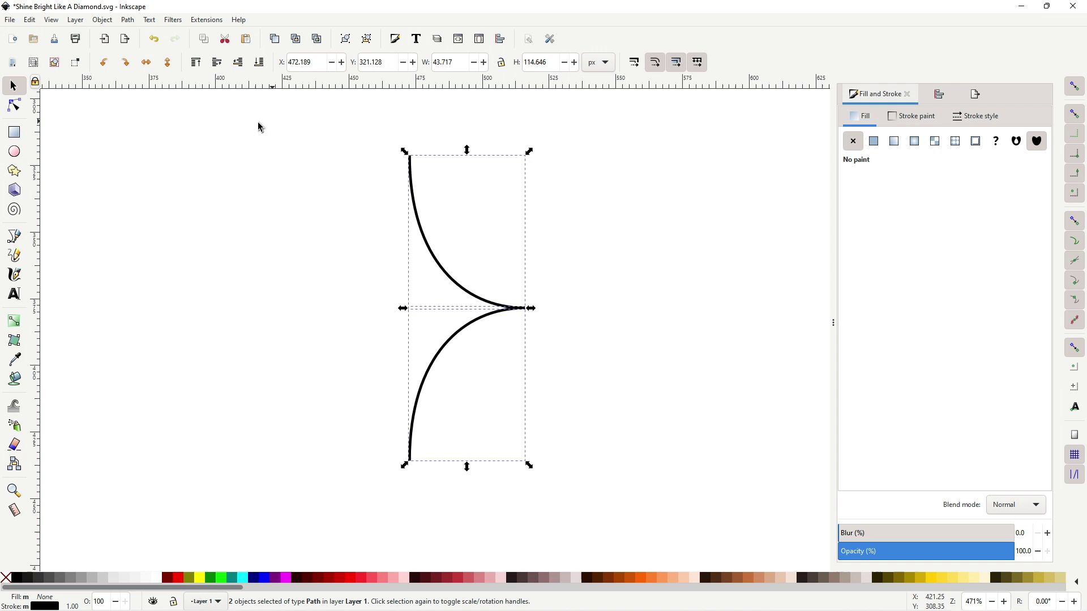
Step: Select the two touching tip nodes and join them into a single node
click(15, 105)
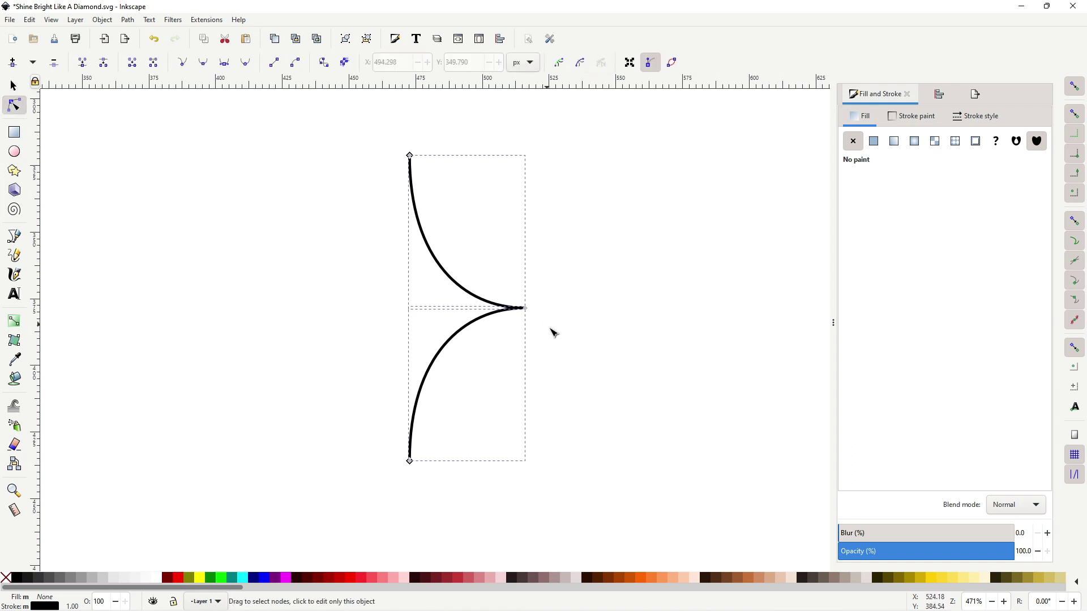
scroll(523, 345, up, 2)
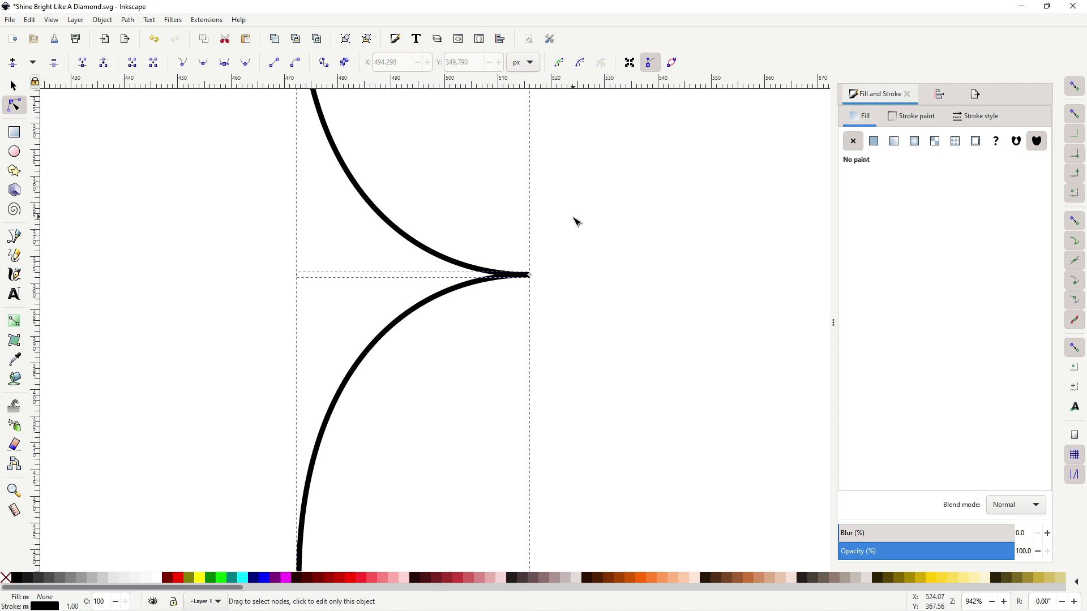
drag(573, 218, 481, 341)
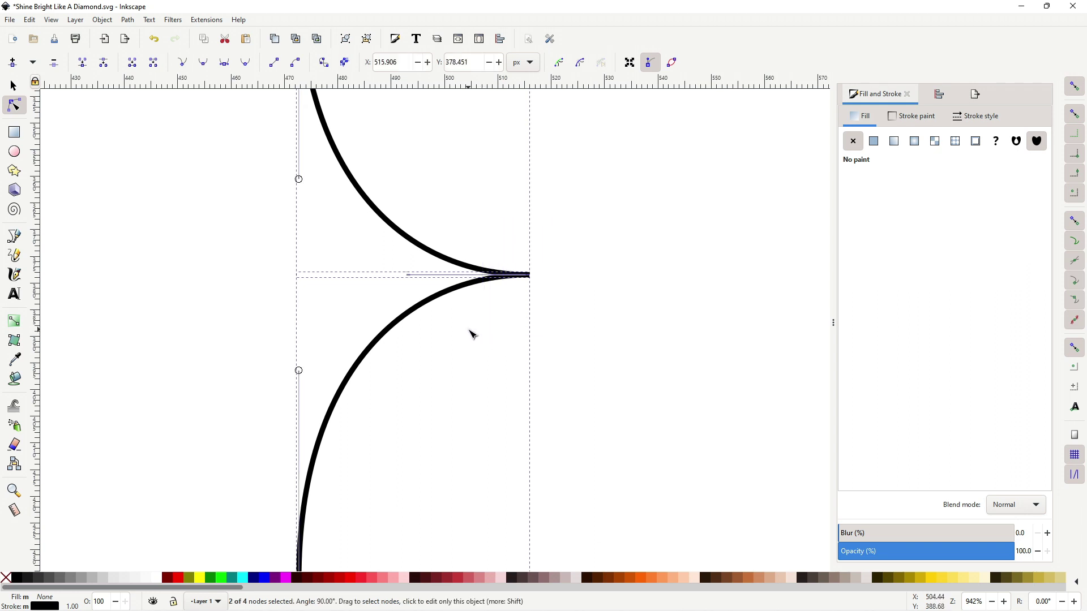
click(84, 67)
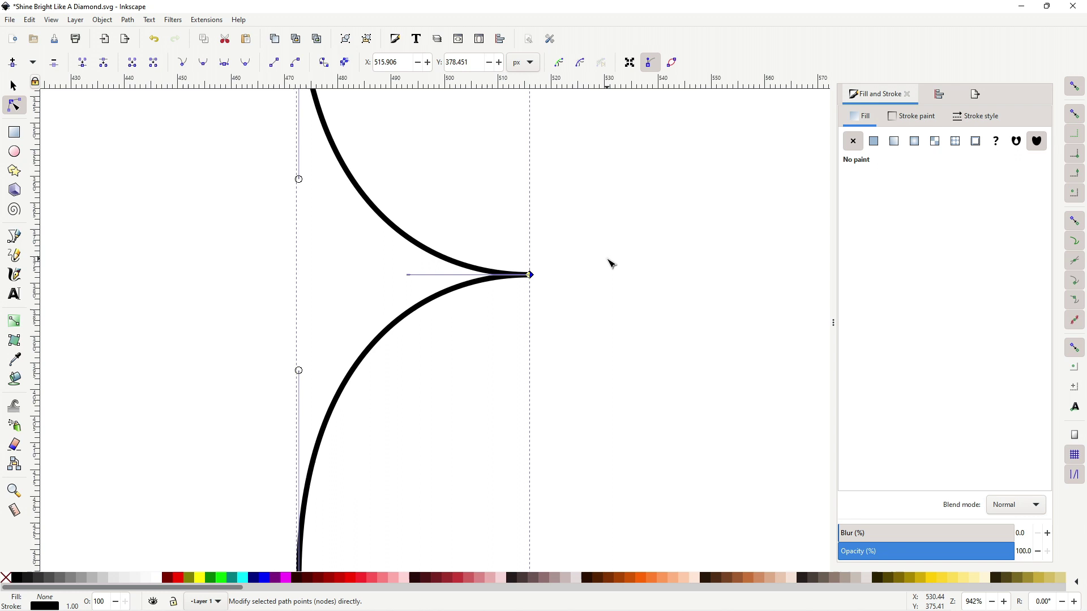
ctrl+scroll(610, 264, down, 2)
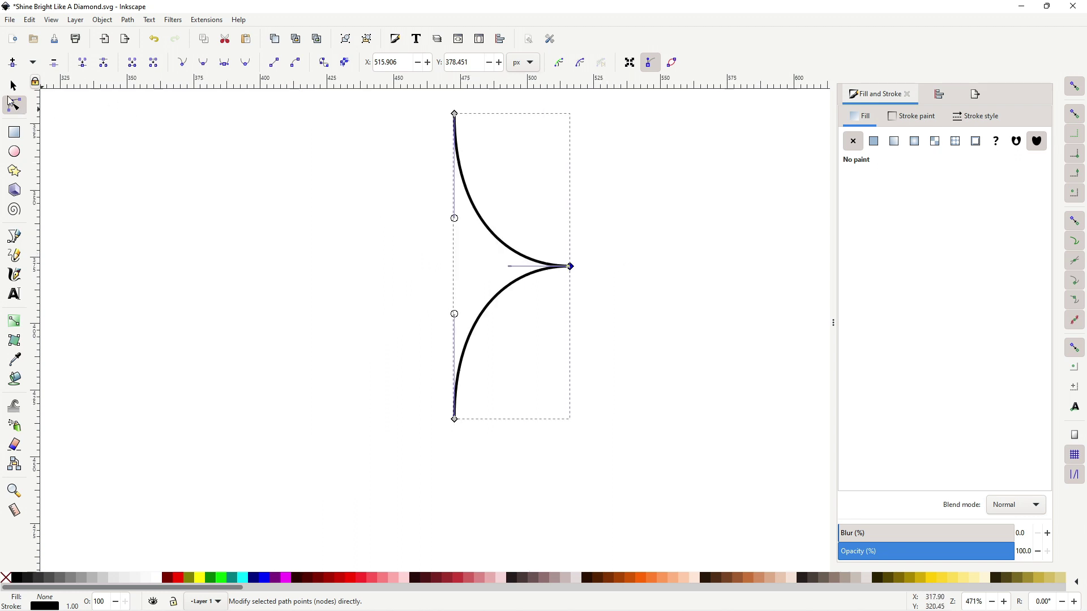
Step: Duplicate the curved path, flip it horizontally, snap it left onto the original, and select both
click(13, 86)
key(ctrl)
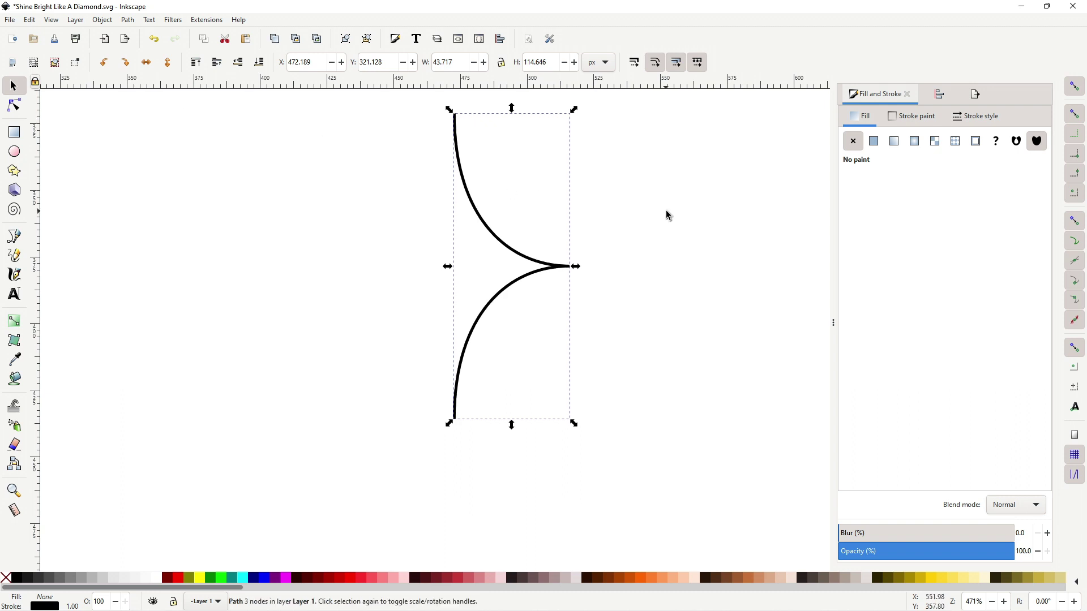
click(145, 63)
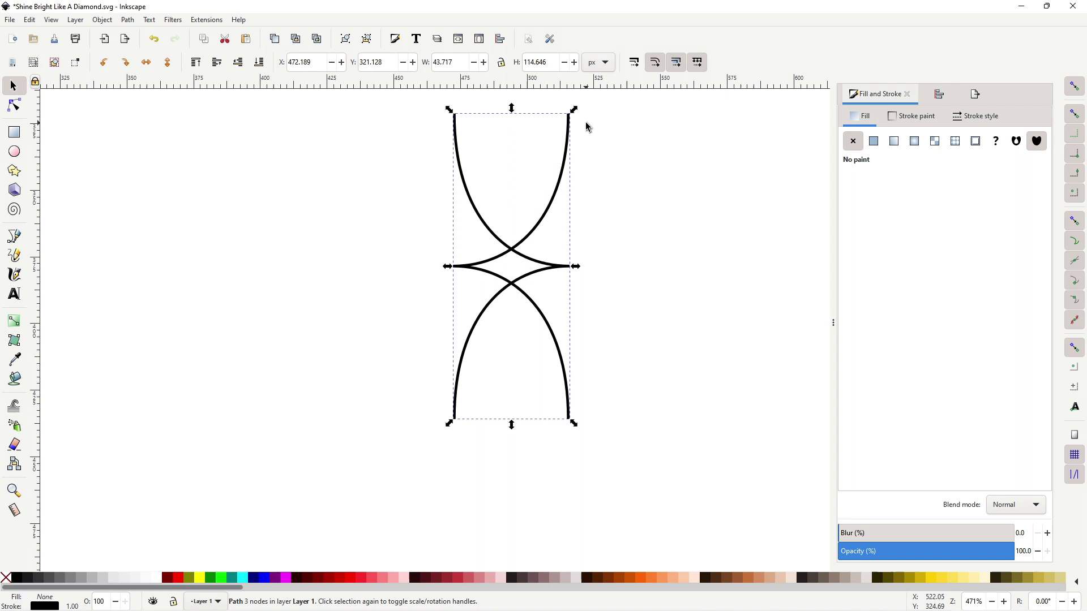
scroll(584, 120, up, 2)
scroll(595, 134, up, 1)
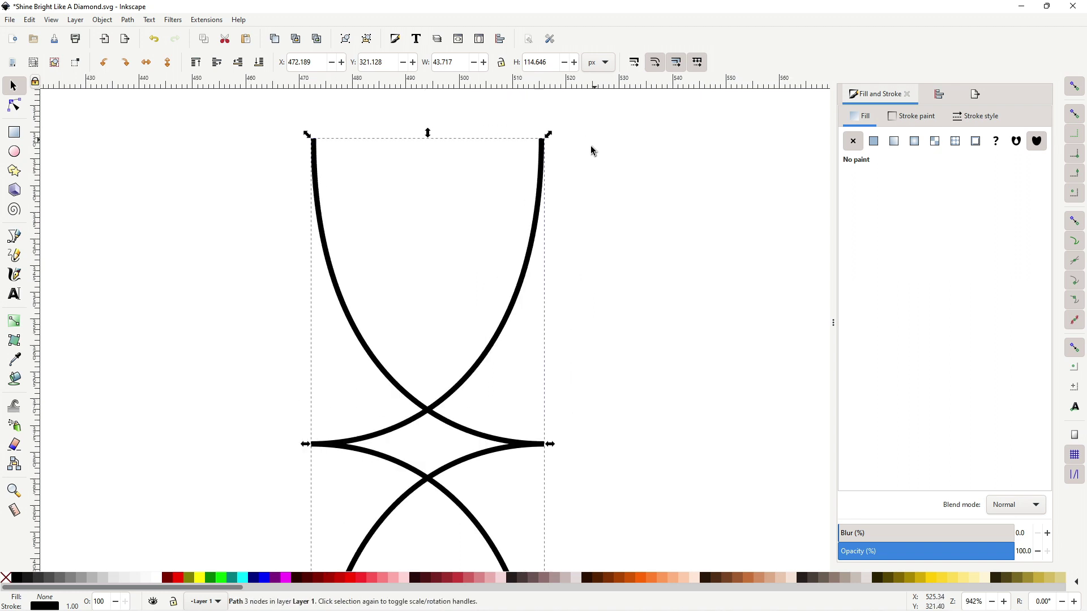
mouse_move(543, 162)
mouse_down()
mouse_move(321, 182)
mouse_move(319, 159)
mouse_up()
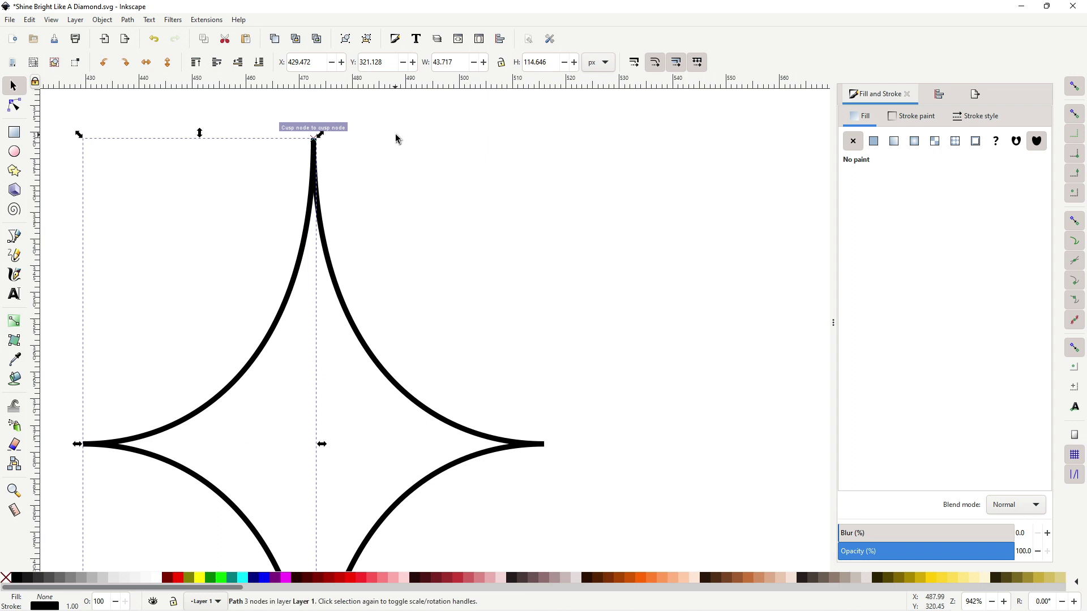
key(ctrl)
ctrl+scroll(652, 177, down, 2)
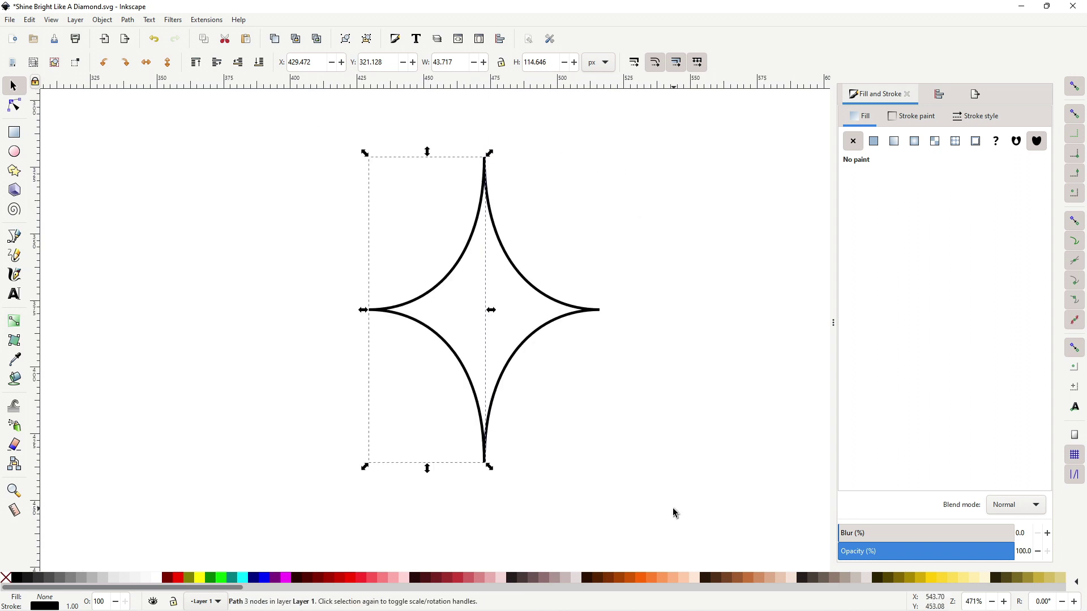
drag(674, 510, 303, 143)
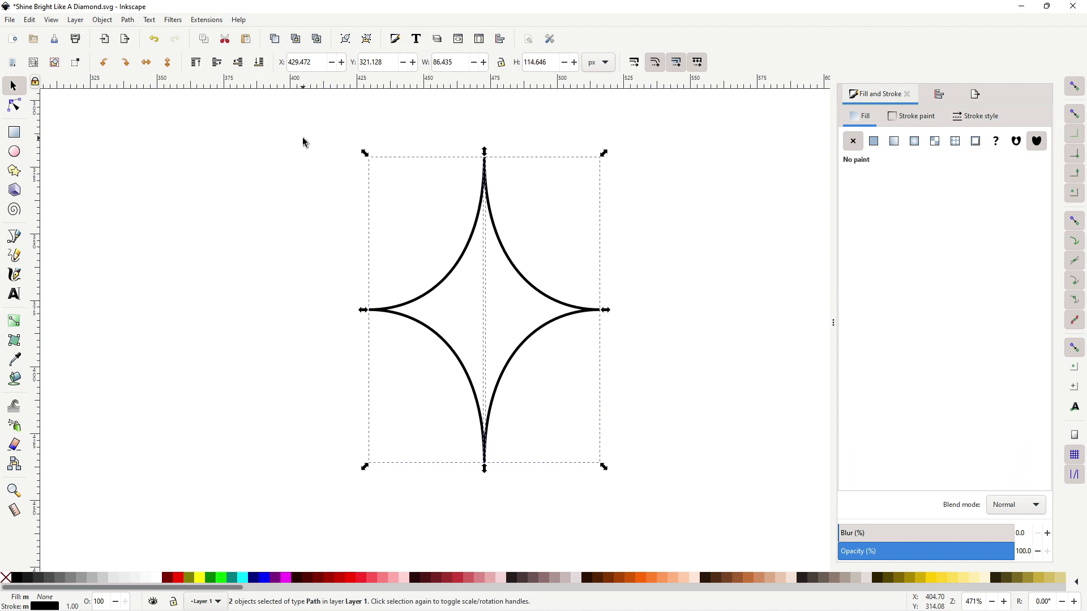
Step: Join the overlapping top nodes of the two halves, then select the overlapping bottom pair
click(15, 105)
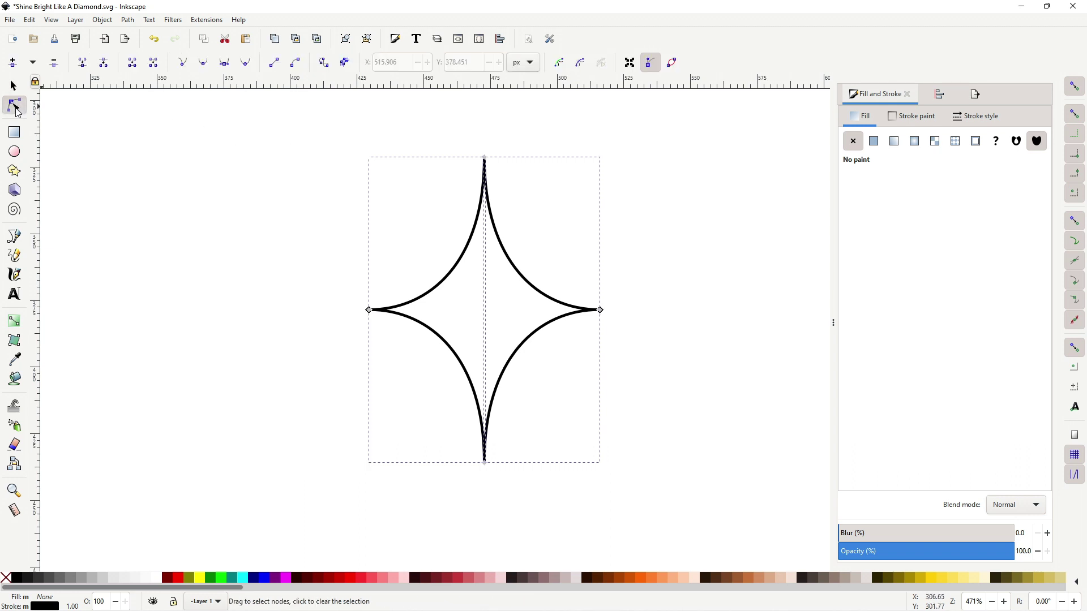
ctrl+scroll(497, 142, up, 2)
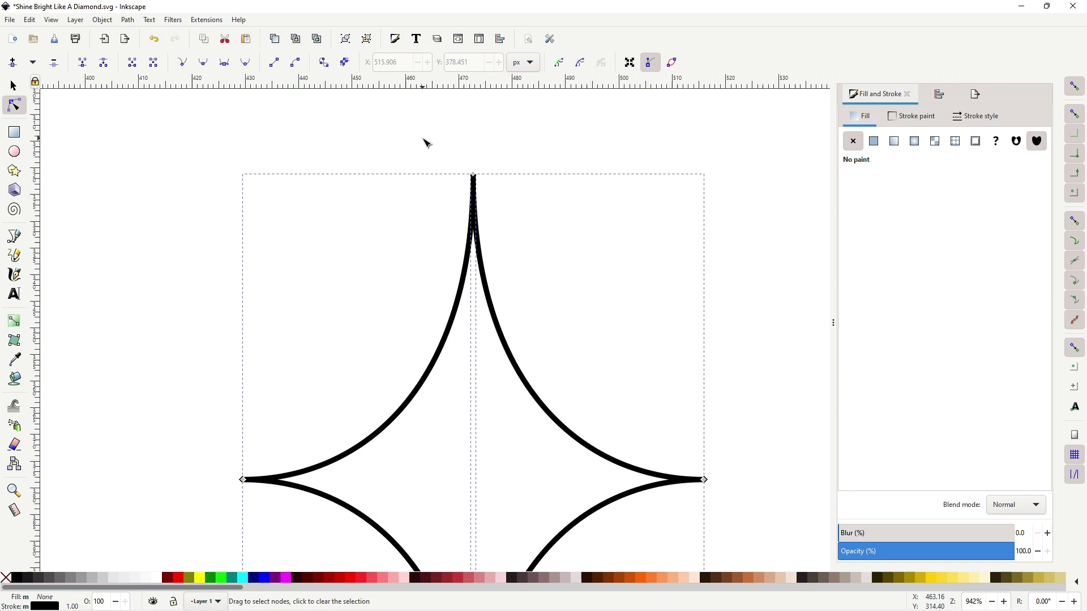
drag(411, 131, 546, 241)
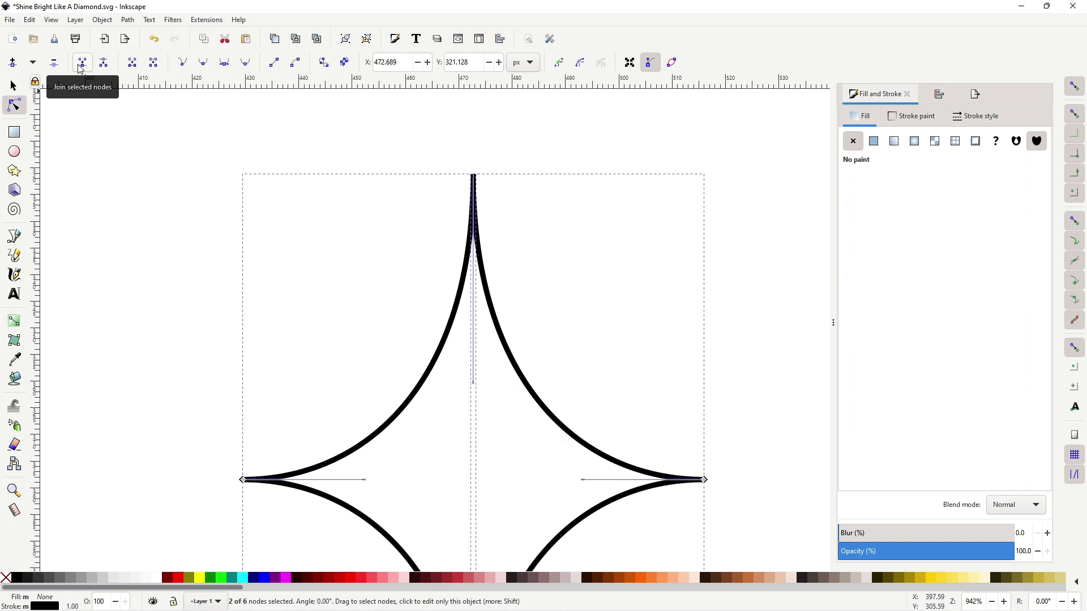
click(82, 69)
scroll(565, 206, down, 3)
scroll(565, 210, down, 5)
scroll(578, 255, down, 1)
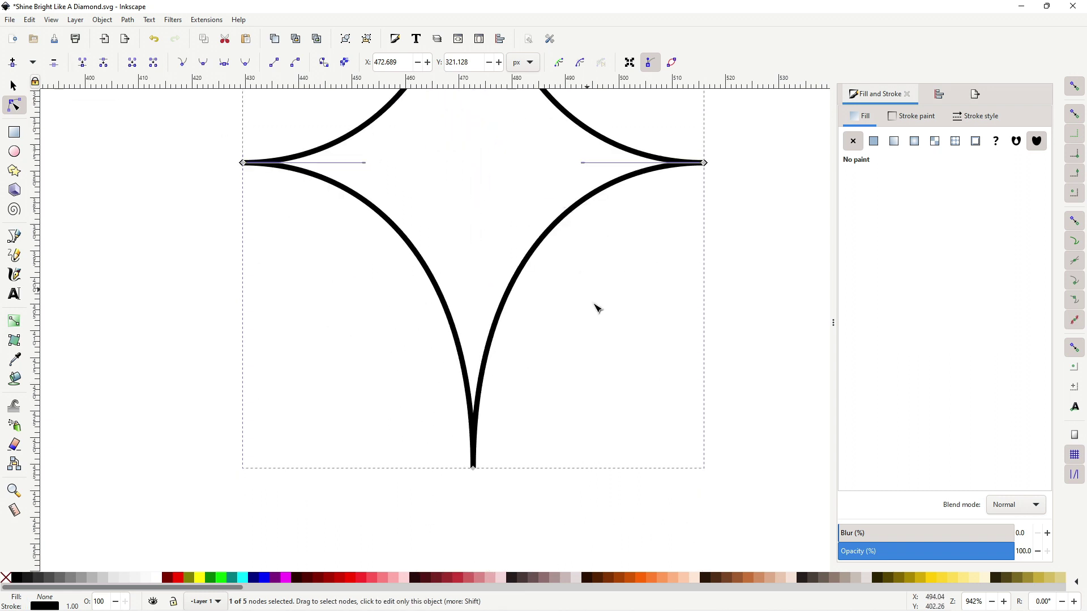
drag(380, 399, 577, 537)
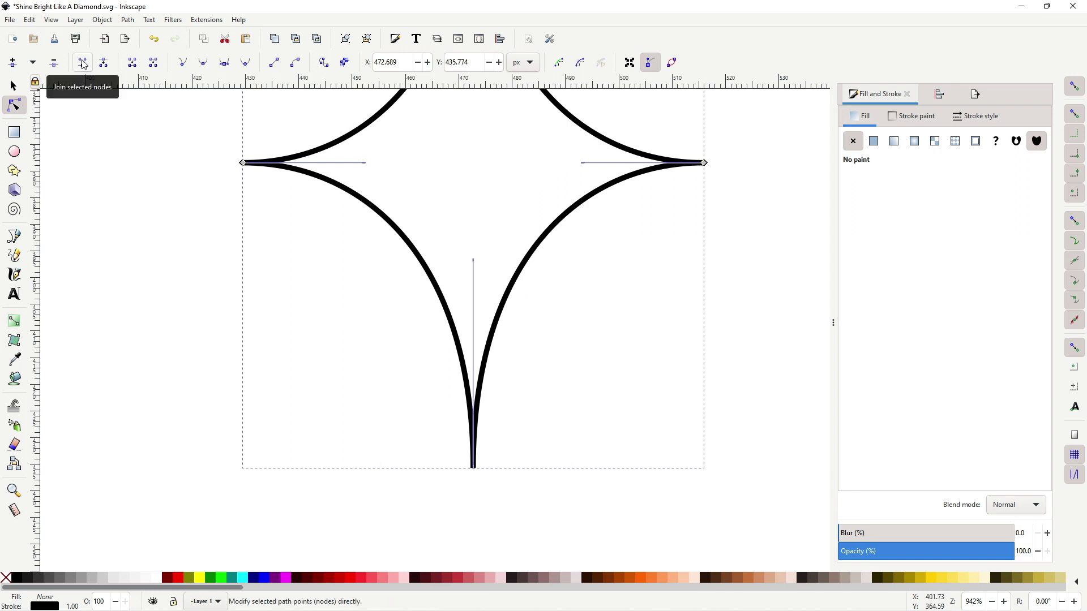
ctrl+scroll(600, 279, down, 2)
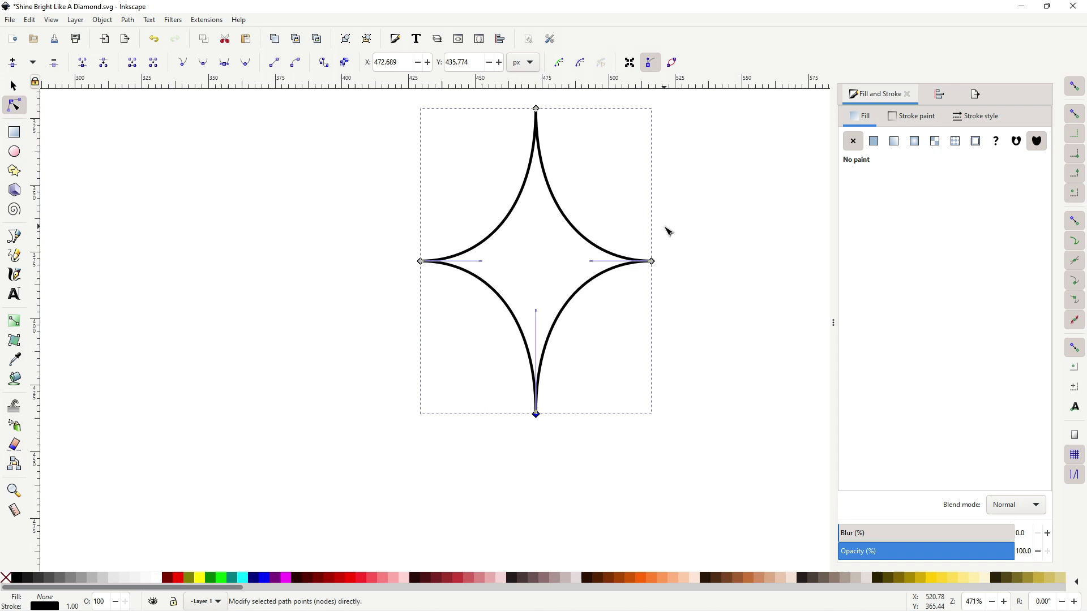
Step: Fill the sparkle pale yellow and remove its black outline
click(693, 579)
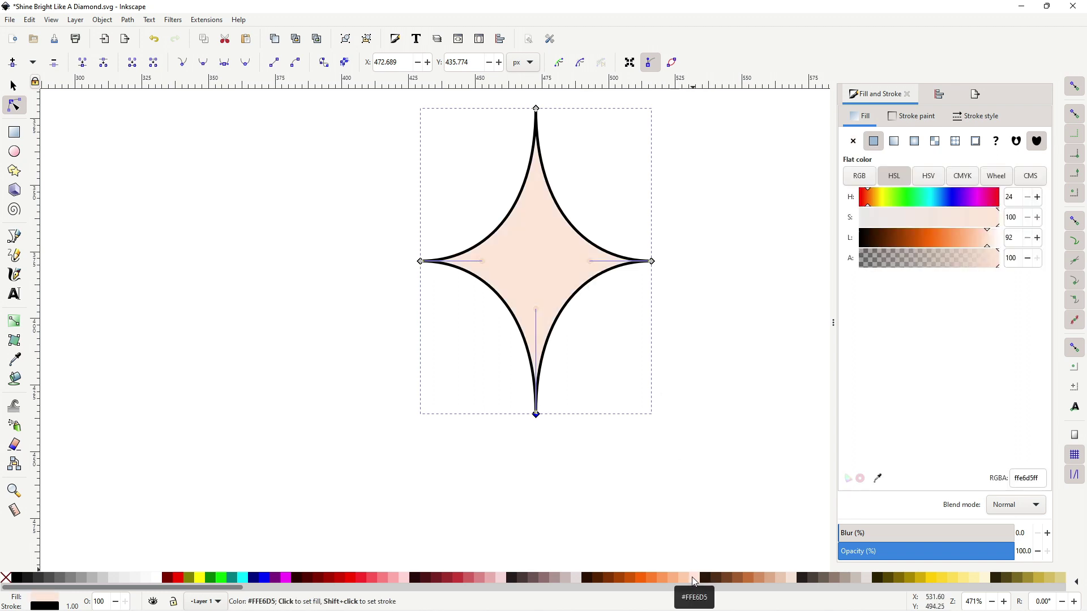
click(981, 578)
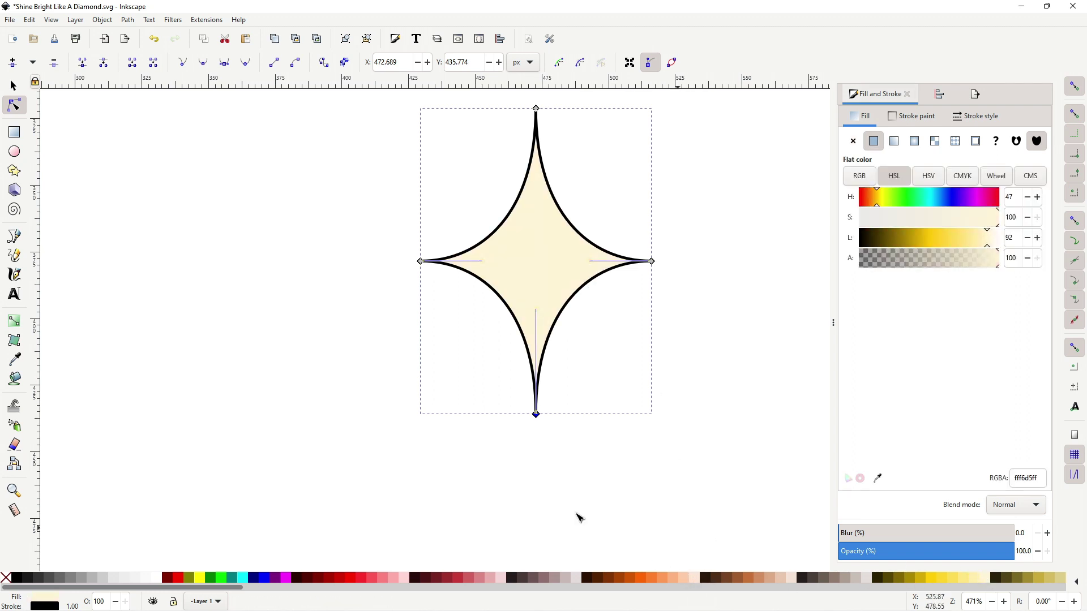
shift+click(6, 579)
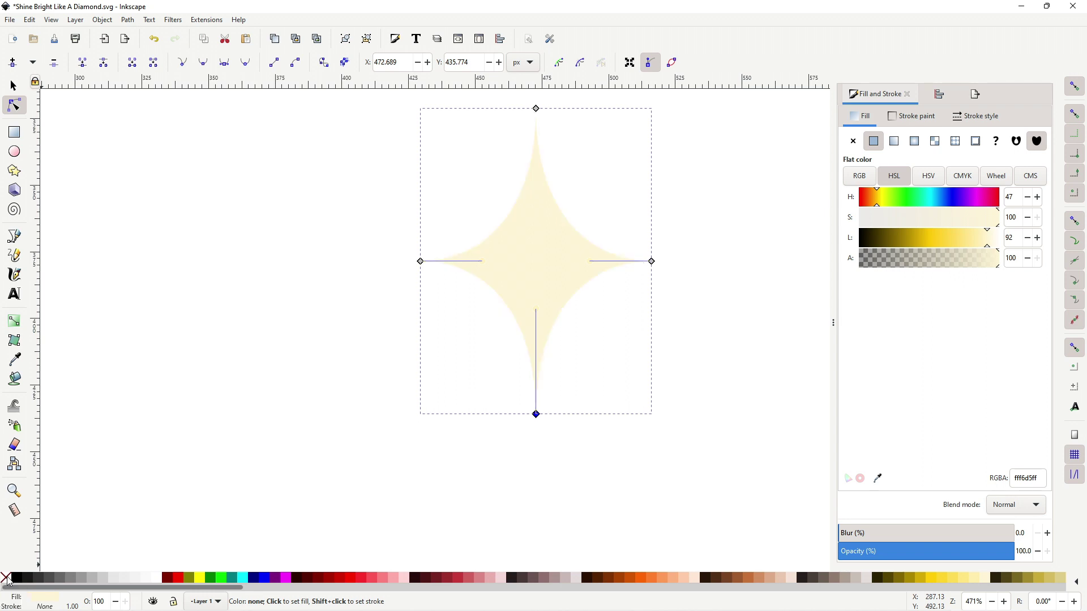
Step: Move the sparkle left and down, then clear the selection
click(13, 85)
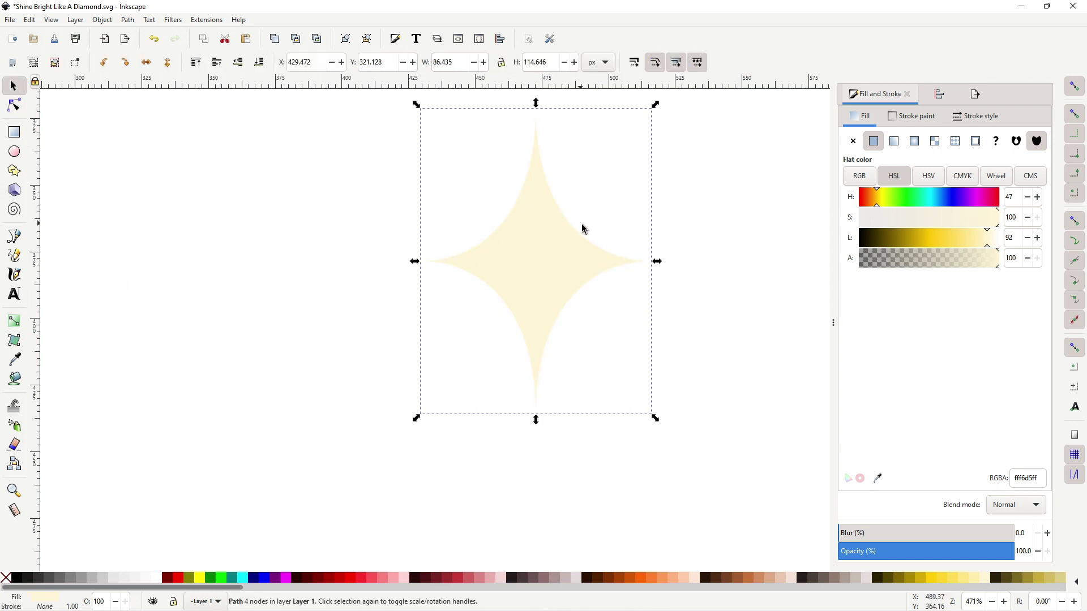
mouse_move(583, 229)
mouse_down()
mouse_move(523, 281)
mouse_move(515, 265)
mouse_up()
click(665, 253)
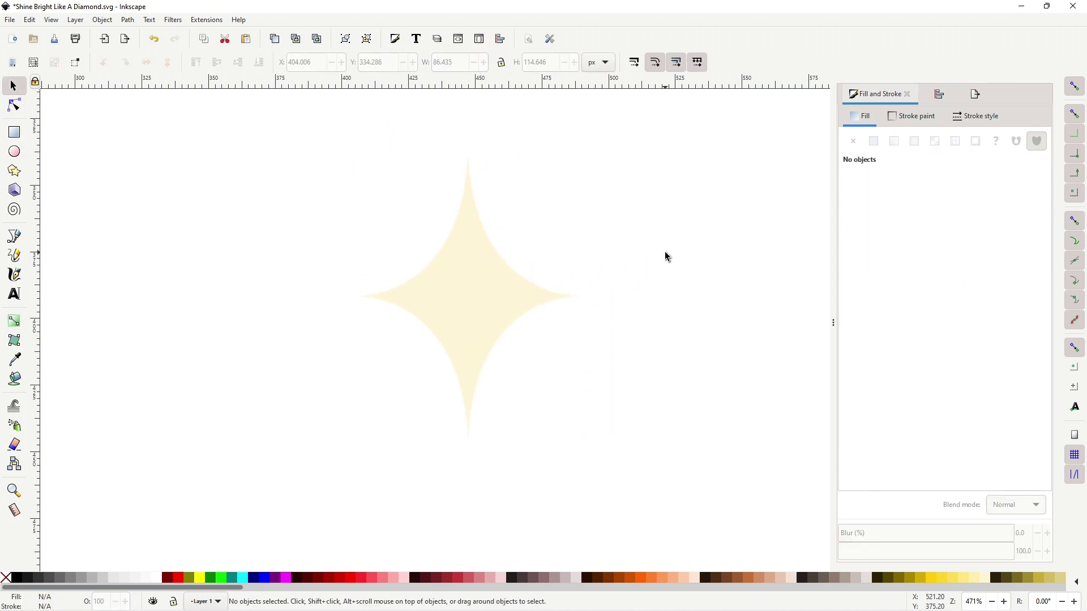
scroll(664, 256, down, 2)
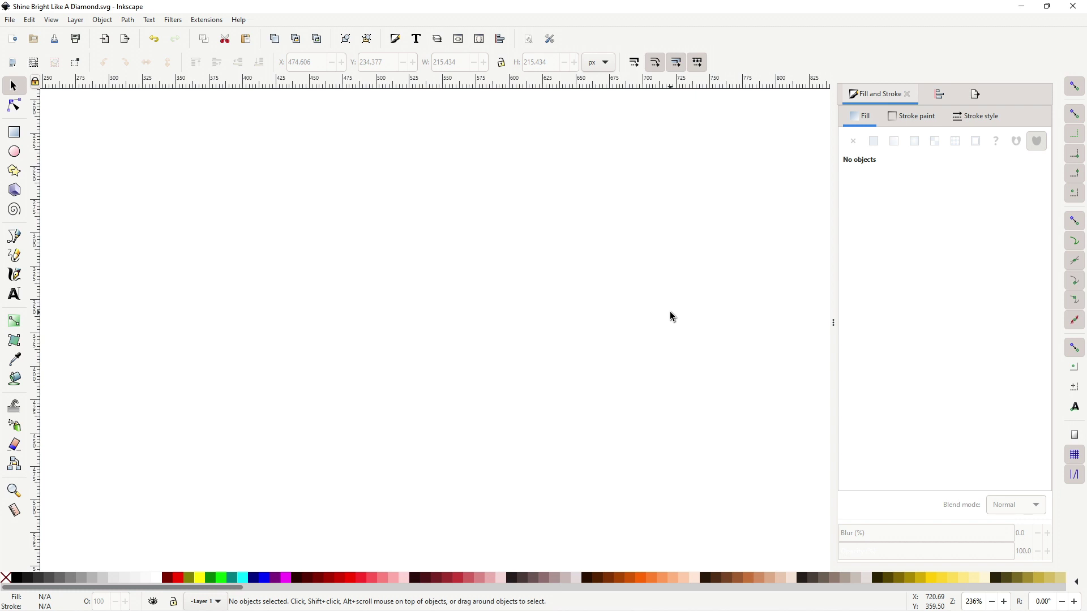
Step: Draw a four-pointed black star and pull its base radius inward into slender rays
click(13, 172)
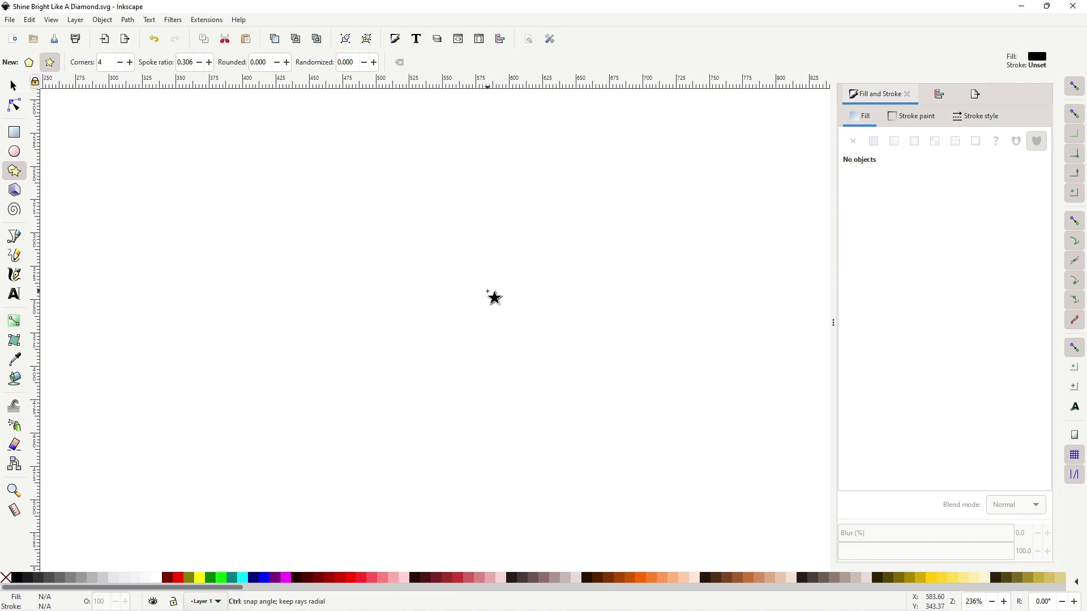
drag(486, 291, 485, 430)
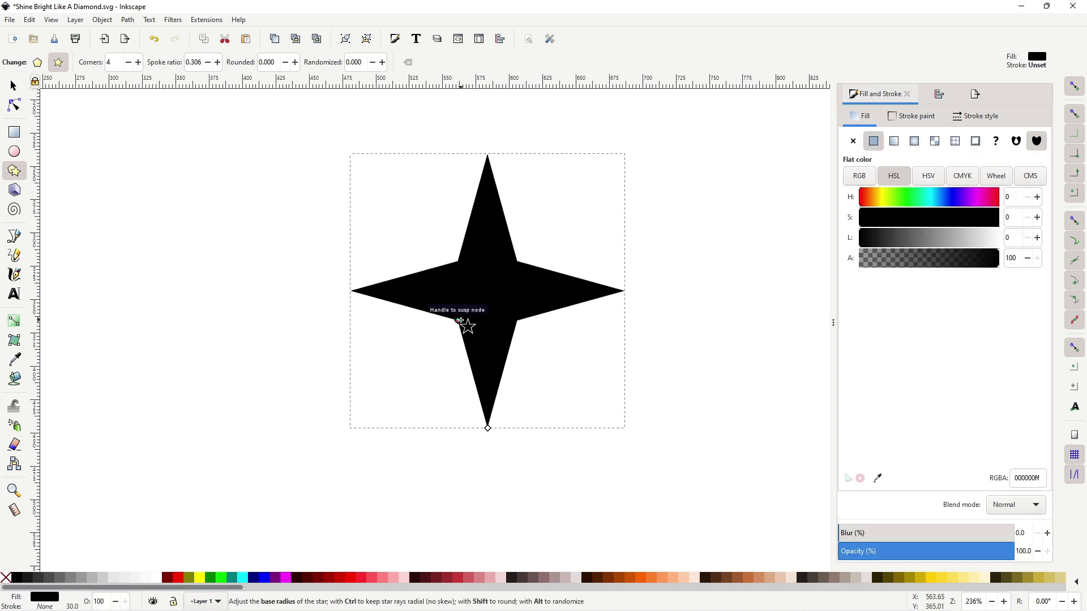
mouse_move(455, 326)
mouse_down()
mouse_move(443, 338)
mouse_move(450, 331)
mouse_up()
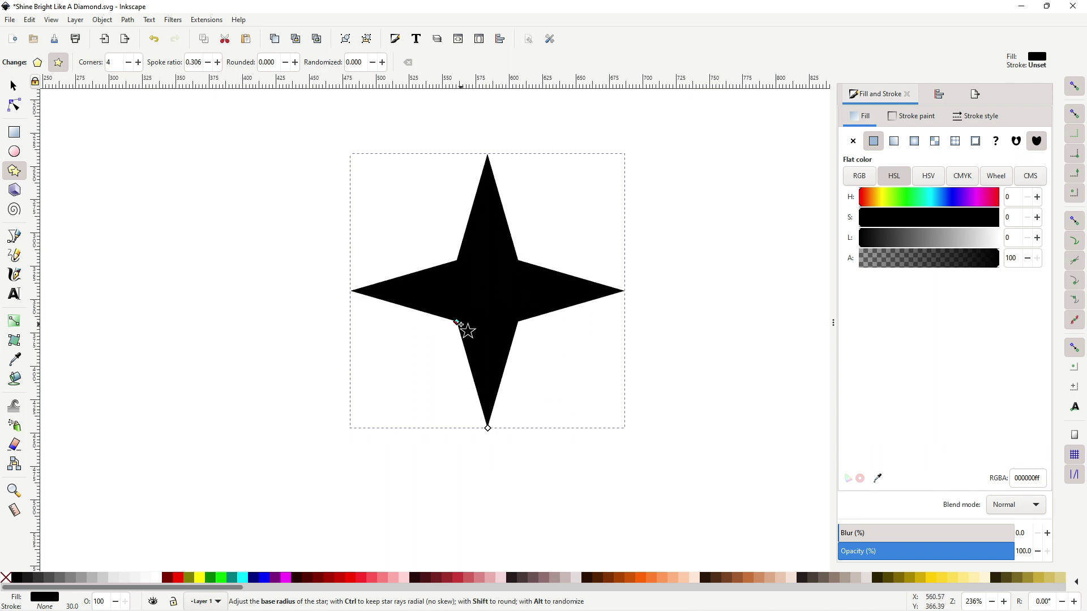
Step: Narrow the star's rays slightly more and convert the star to a path
drag(450, 331, 463, 323)
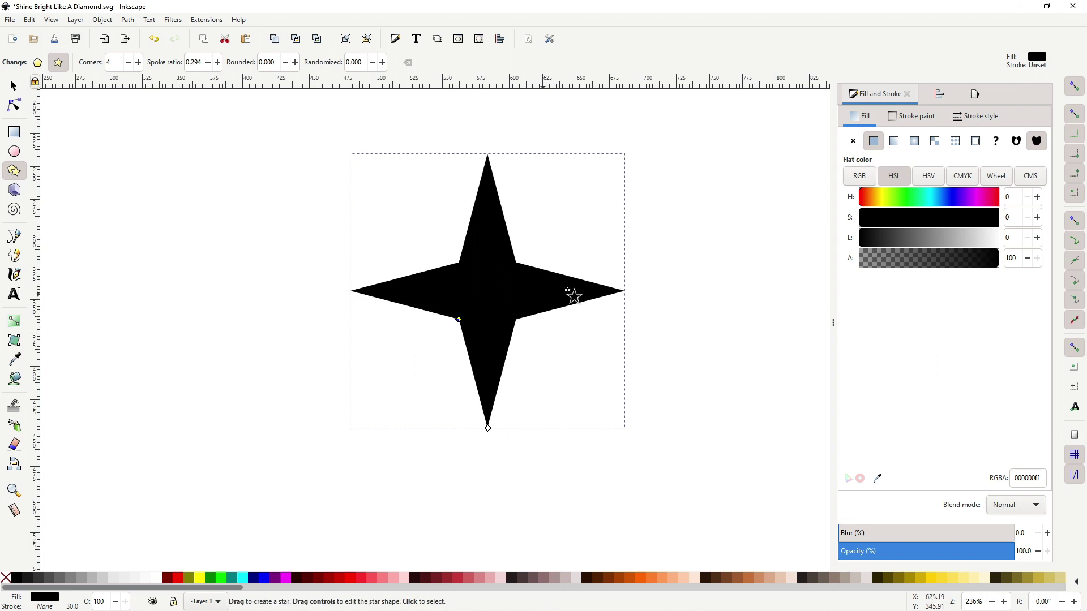
key(ctrl)
click(280, 314)
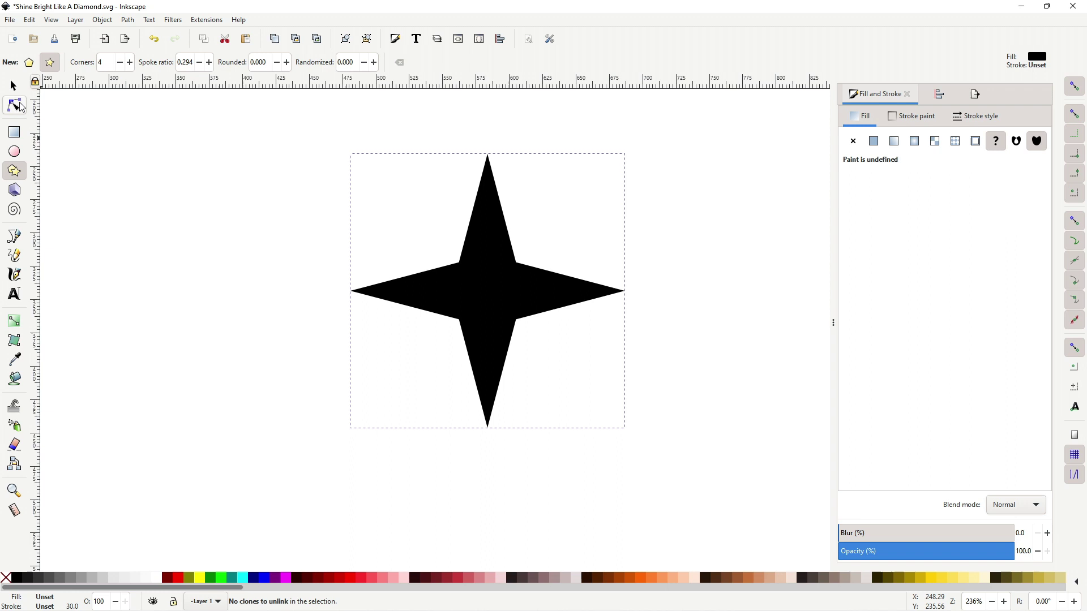
click(14, 104)
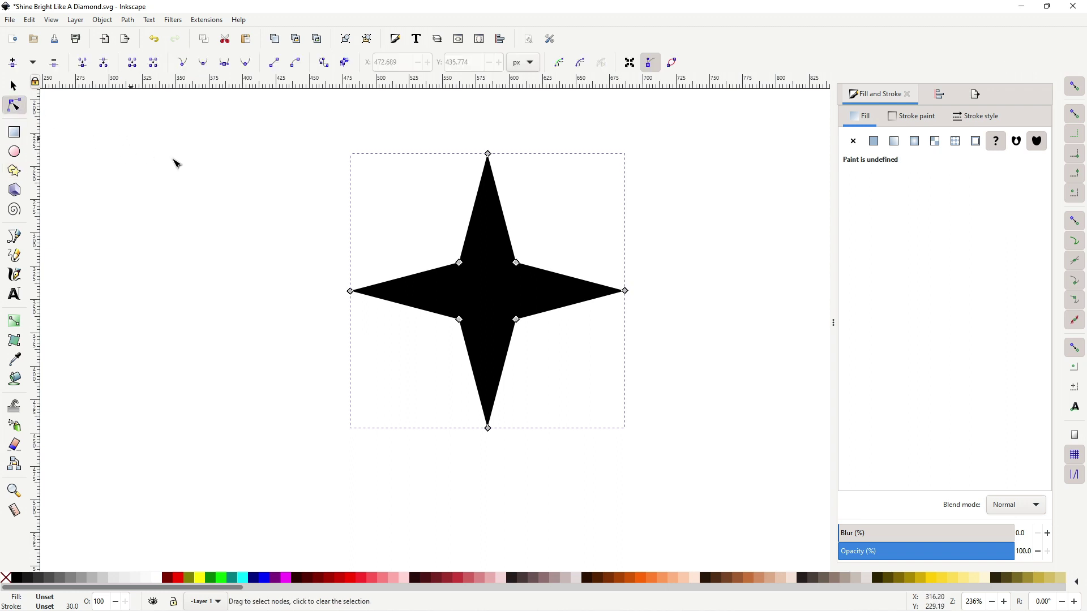
Step: Smooth the star's four inner nodes so its sides curve inward, then deselect
key(shift+F9)
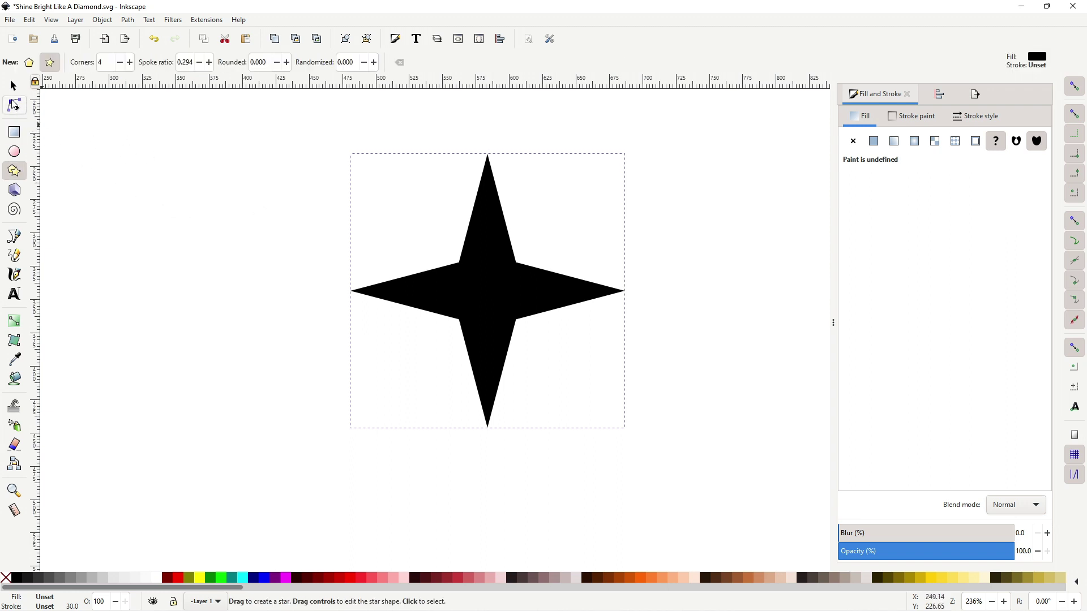
click(14, 105)
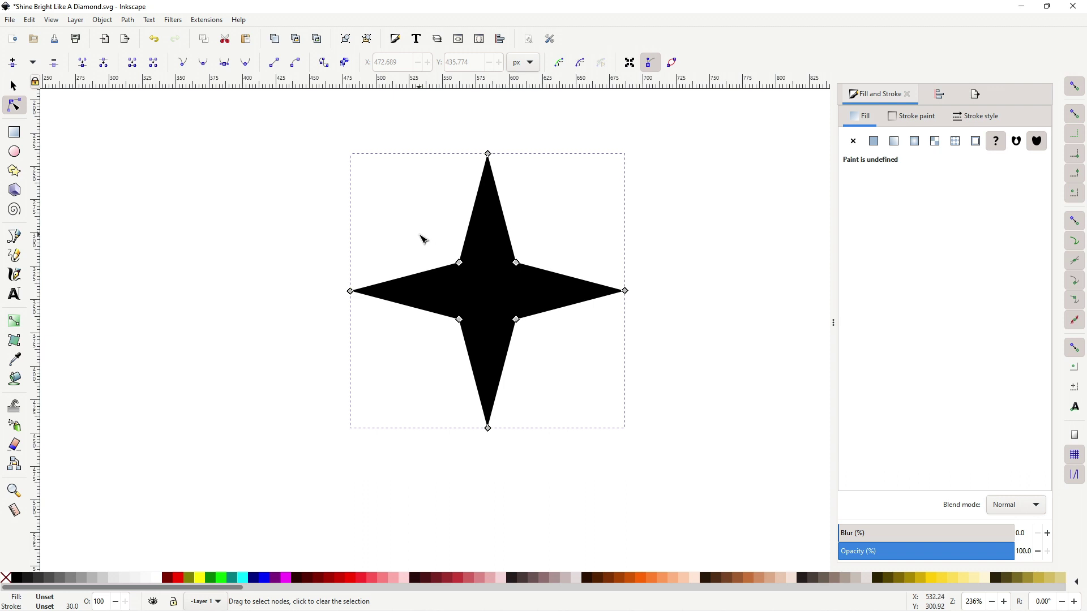
scroll(441, 258, up, 2)
scroll(379, 268, down, 2)
drag(379, 232, 552, 404)
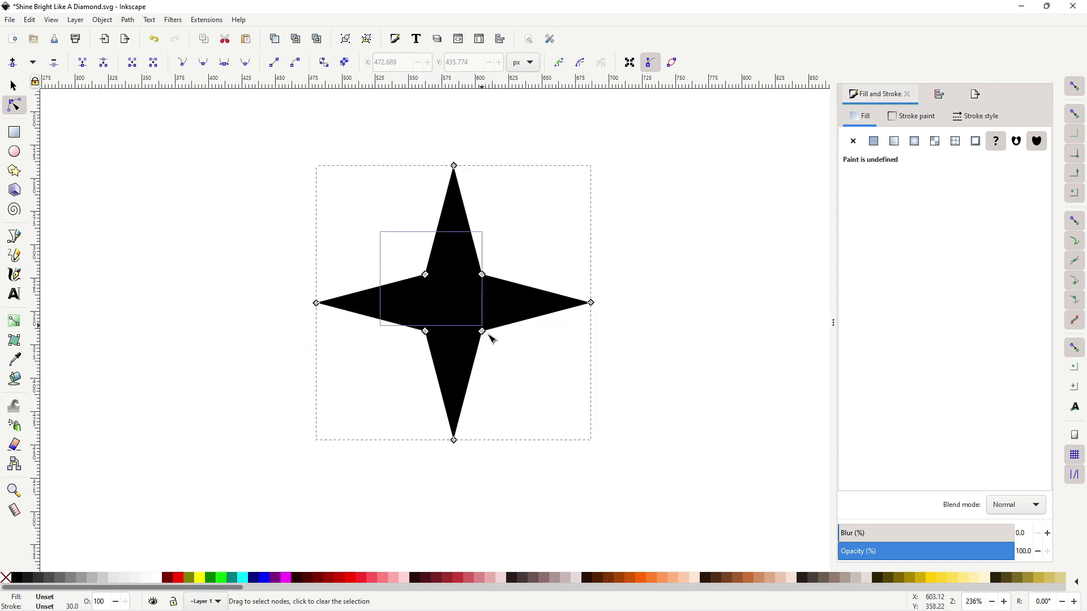
key(shift+s)
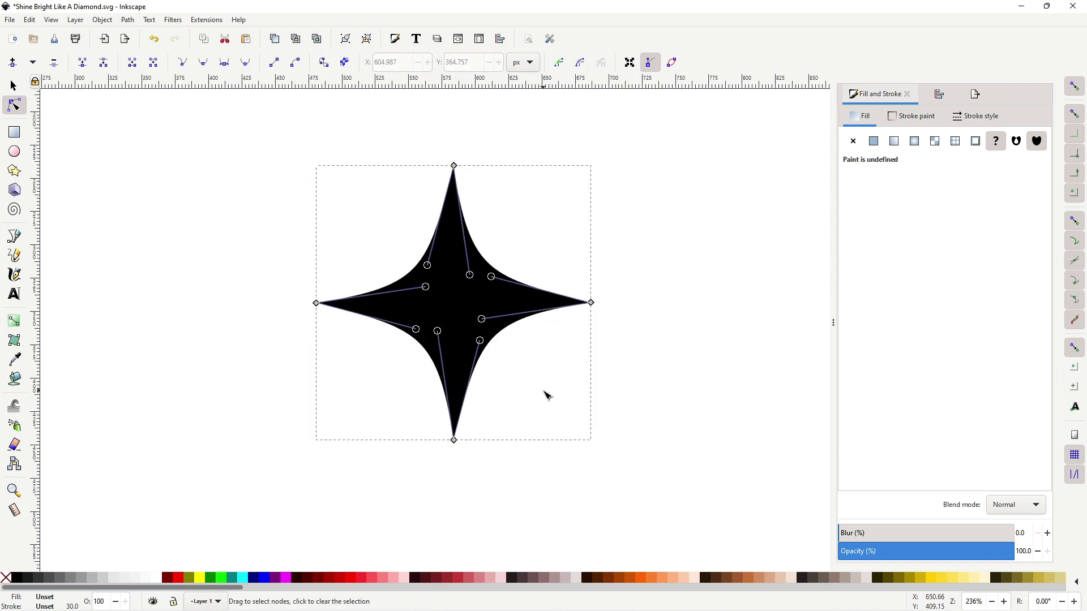
click(545, 395)
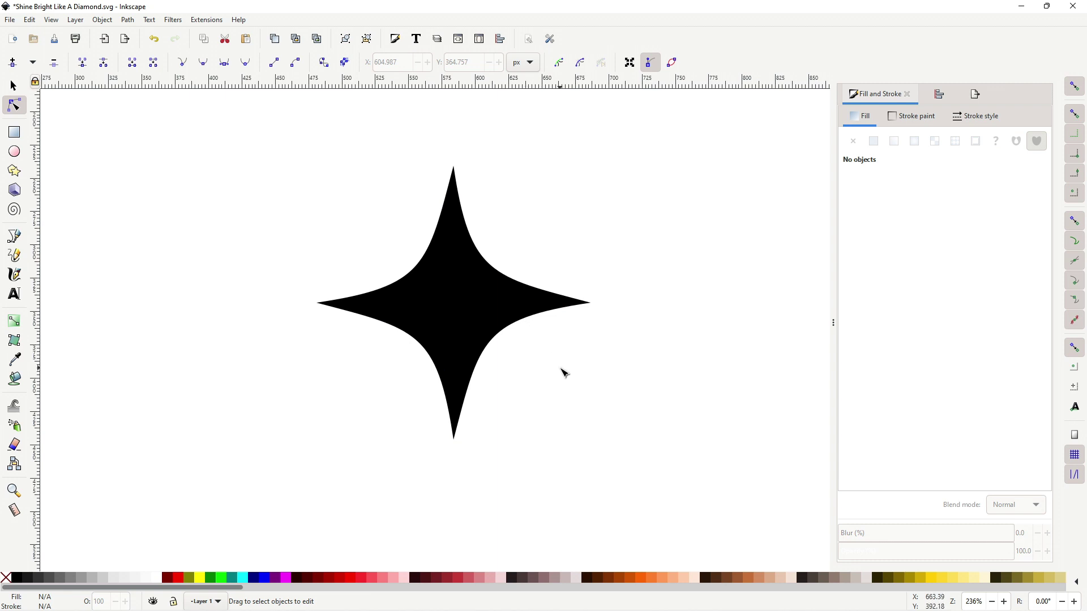